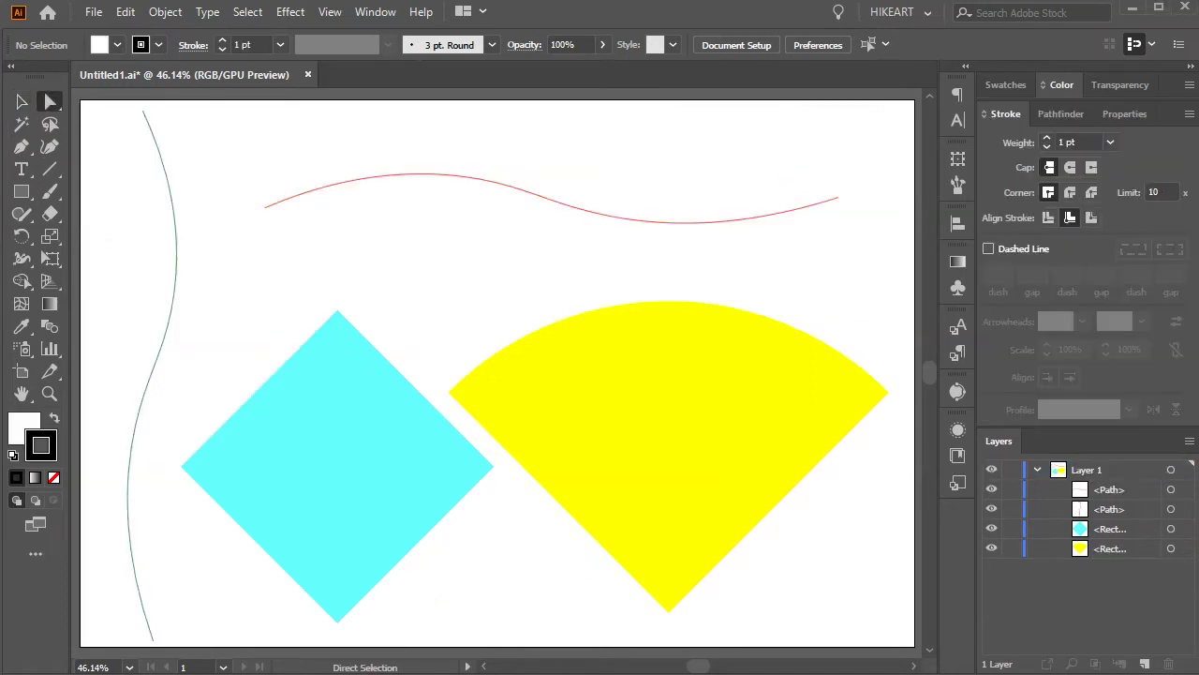
Hide the other shapes and type 'Type on a Path Tool' along the wavy curve in 40 pt Myriad Pro
{"action": "left_click_drag", "start_coordinate": [991, 509], "coordinate": [996, 557]}
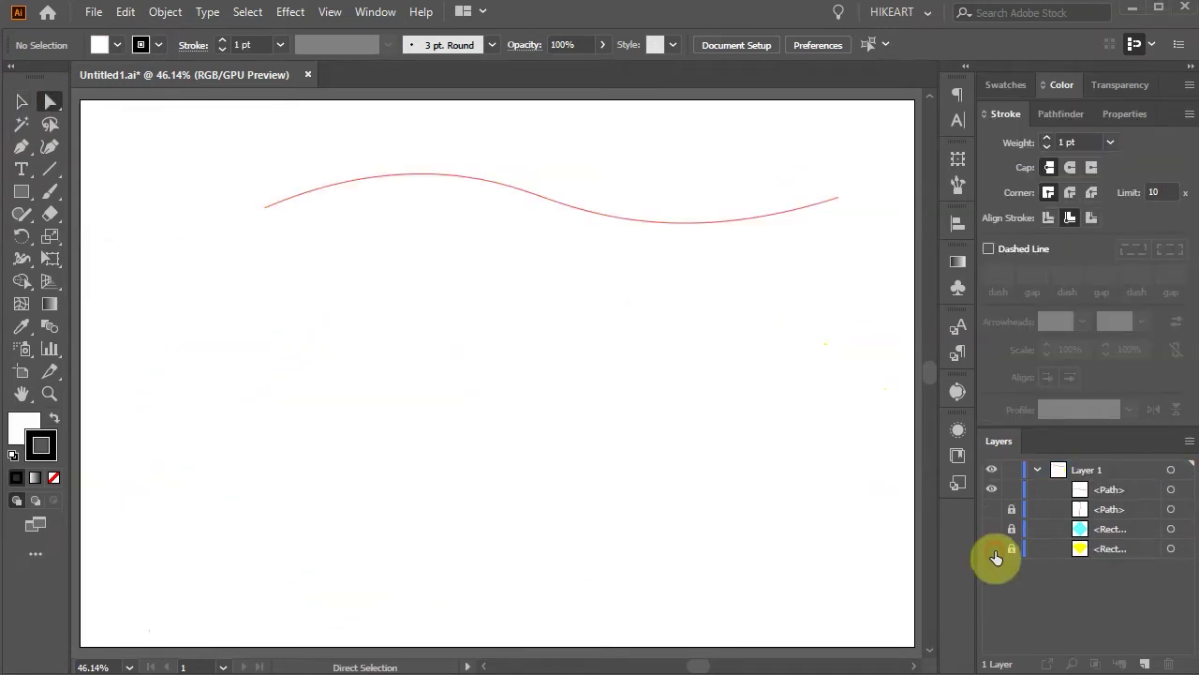
{"action": "left_click", "coordinate": [511, 195]}
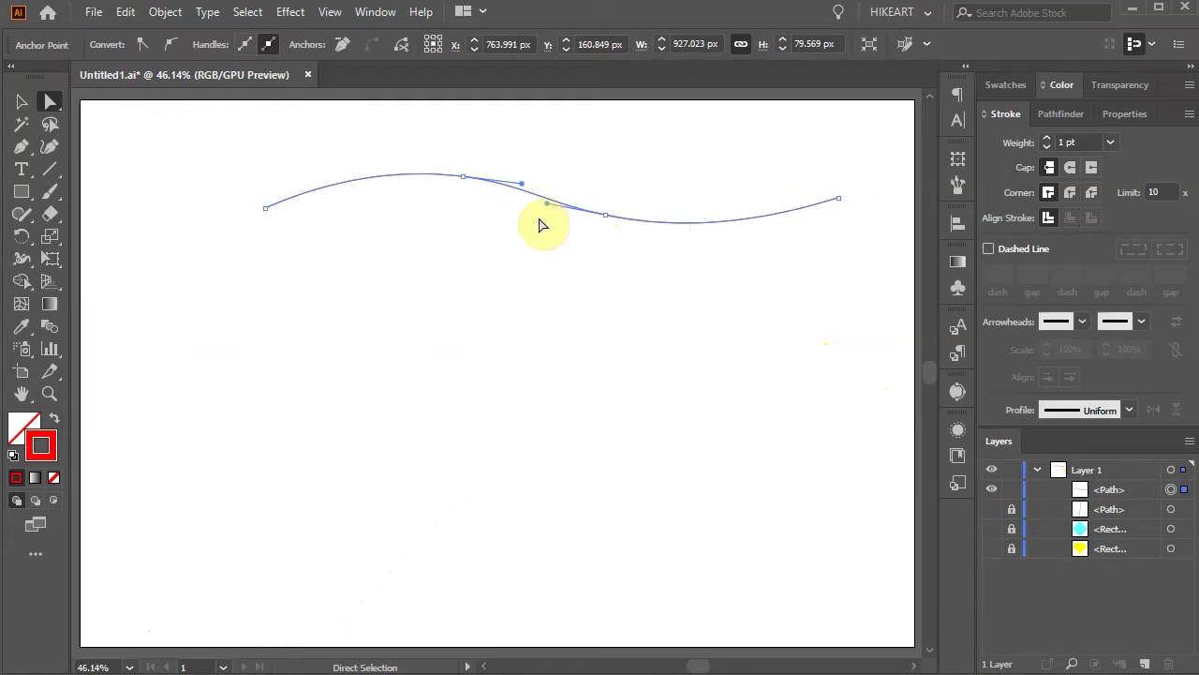
{"action": "left_click", "coordinate": [21, 168]}
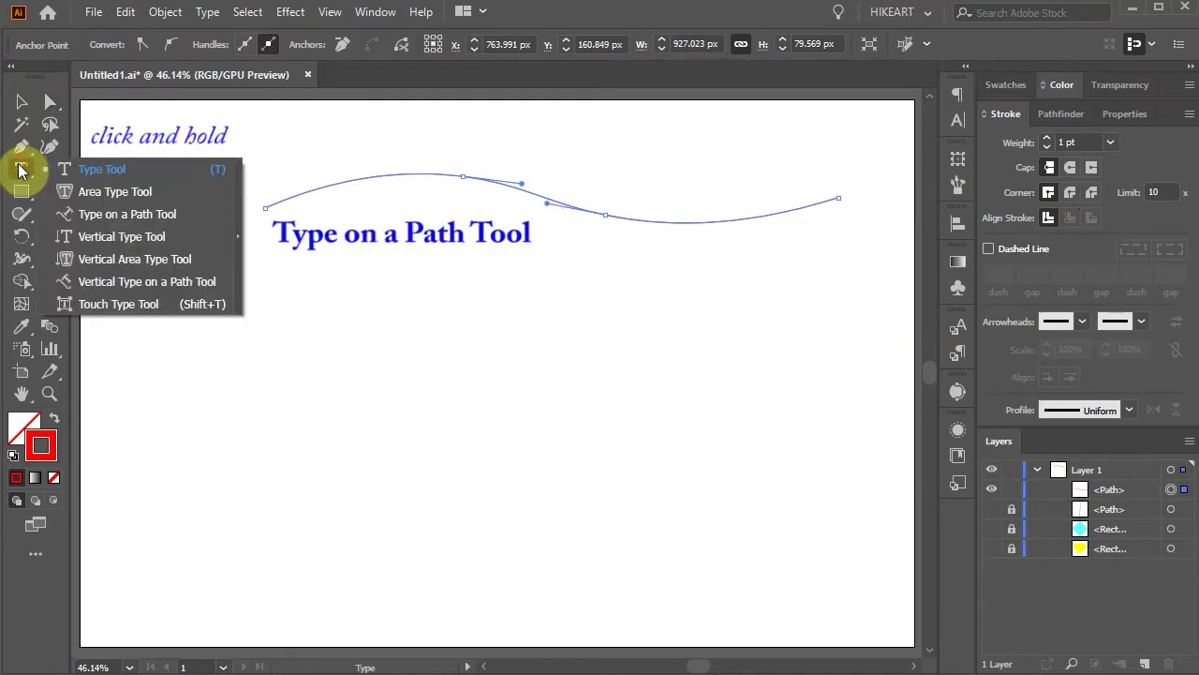
{"action": "left_click", "coordinate": [192, 213]}
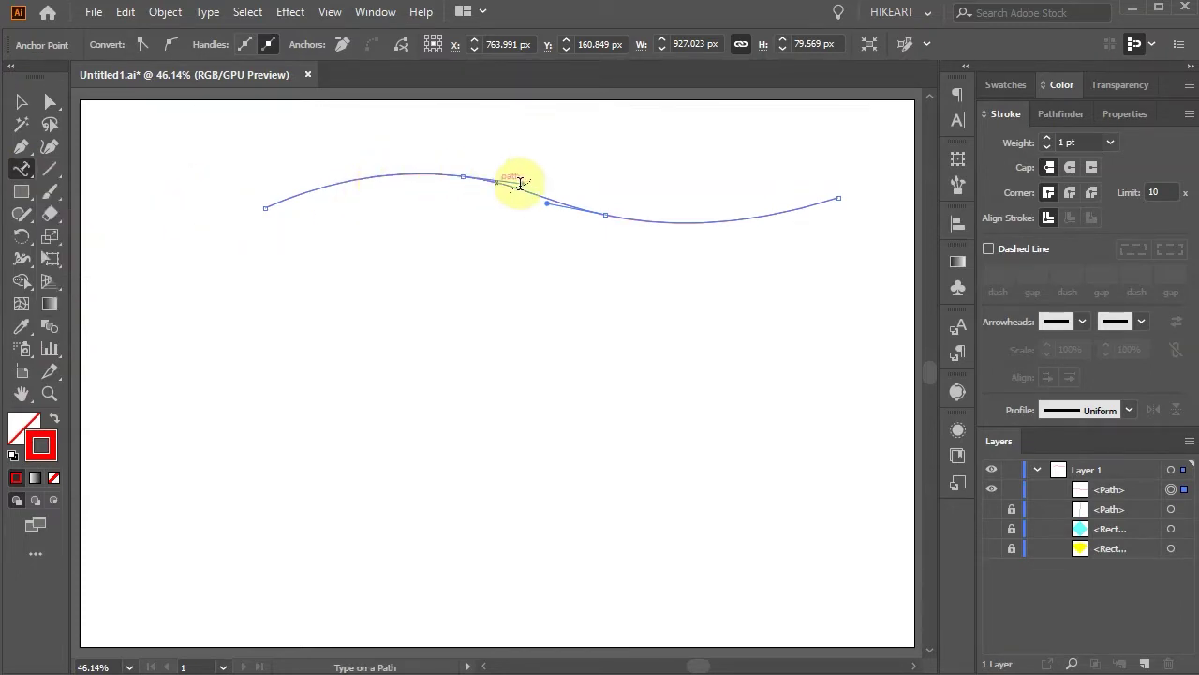
{"action": "left_click", "coordinate": [422, 175]}
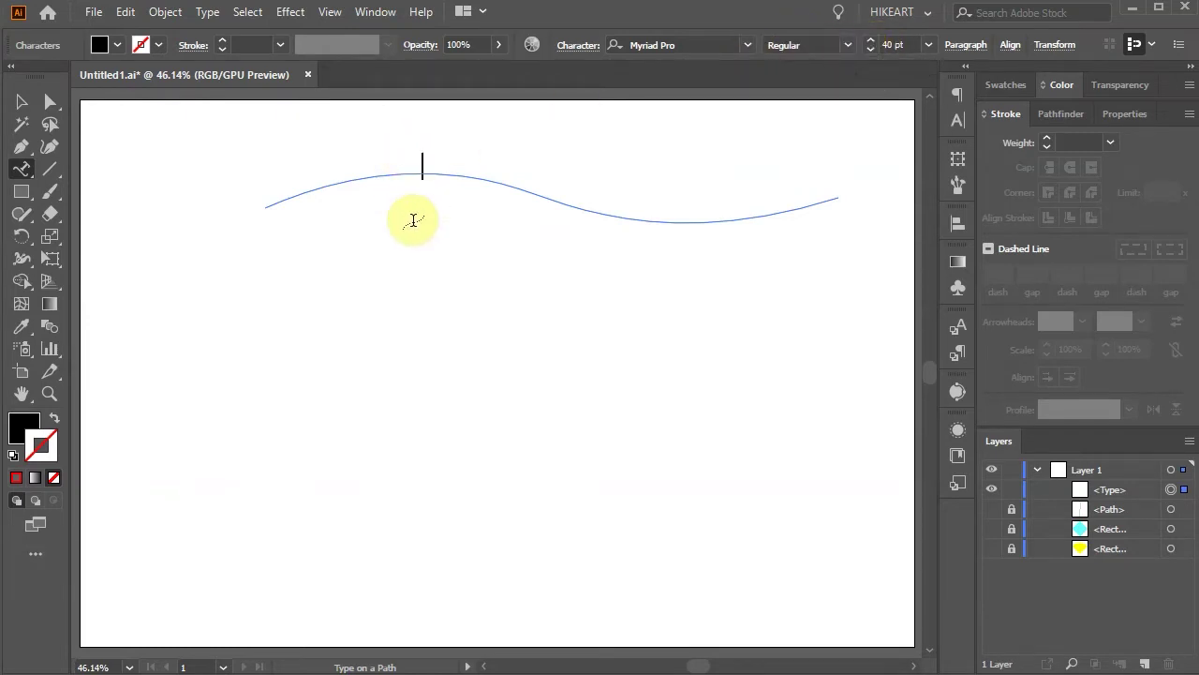
{"action": "type", "text": "Type on a Path Tool"}
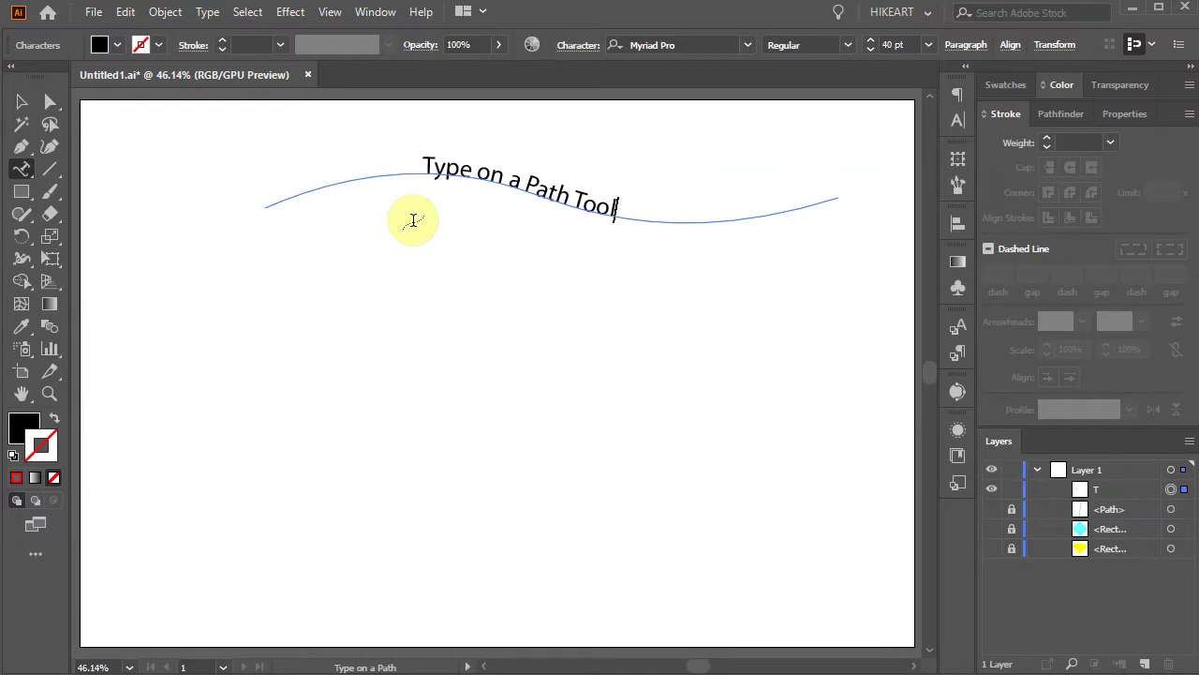
{"action": "type", "text": "a"}
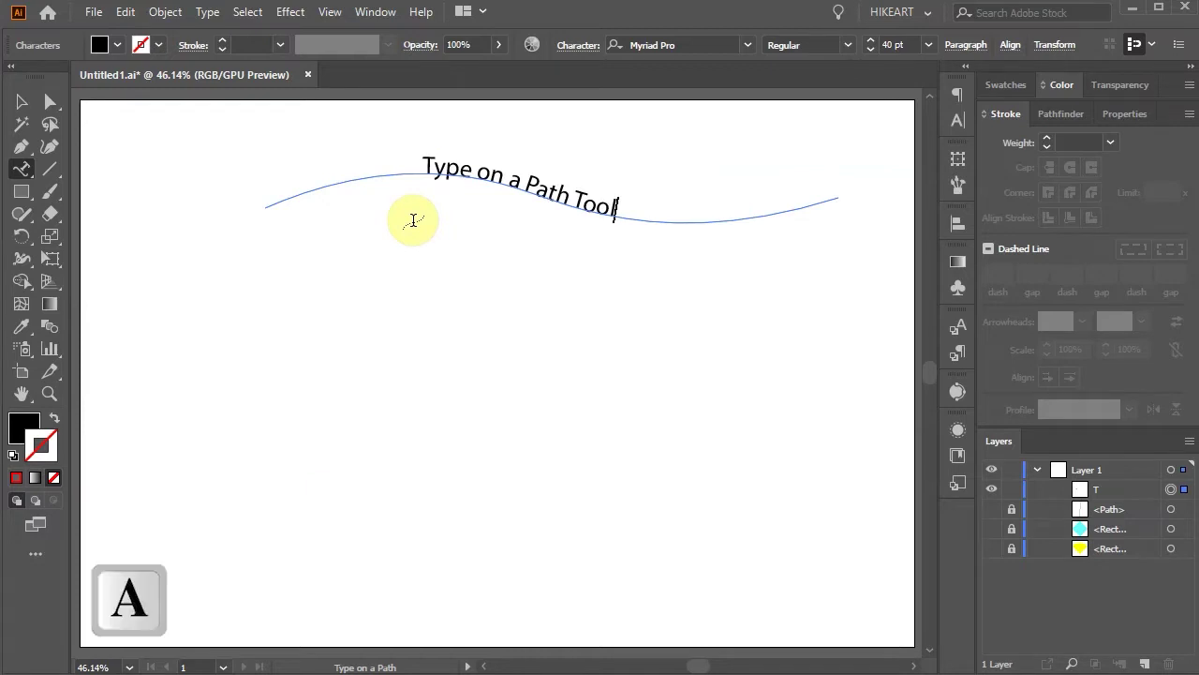
Drag the text's start bracket so it begins at the curve's left end, undoing an accidental flip
{"action": "left_click", "coordinate": [45, 109]}
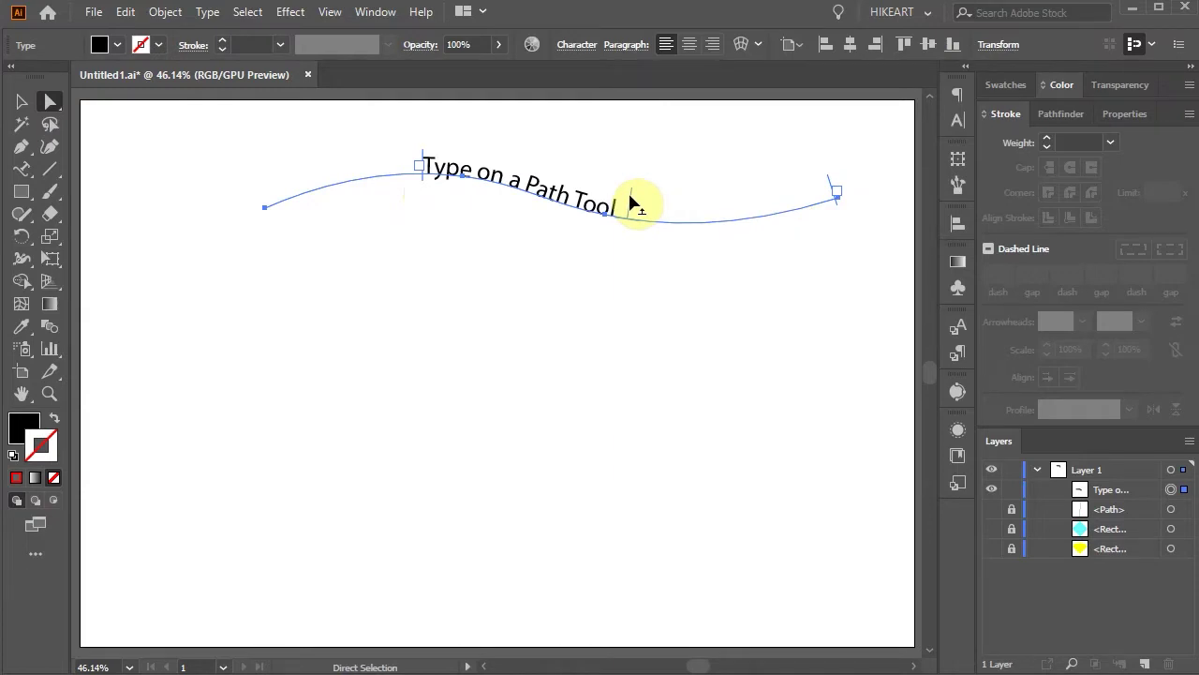
{"action": "left_click_drag", "start_coordinate": [630, 199], "coordinate": [635, 244]}
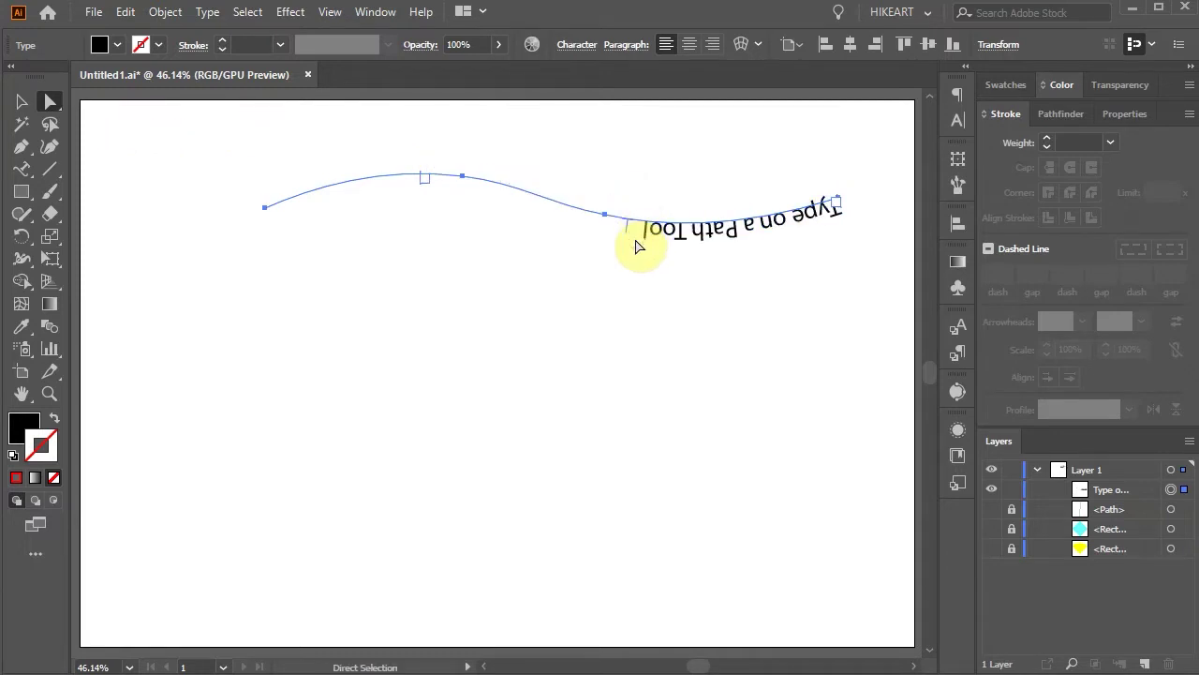
{"action": "key", "text": "ctrl+z"}
{"action": "key", "text": "a"}
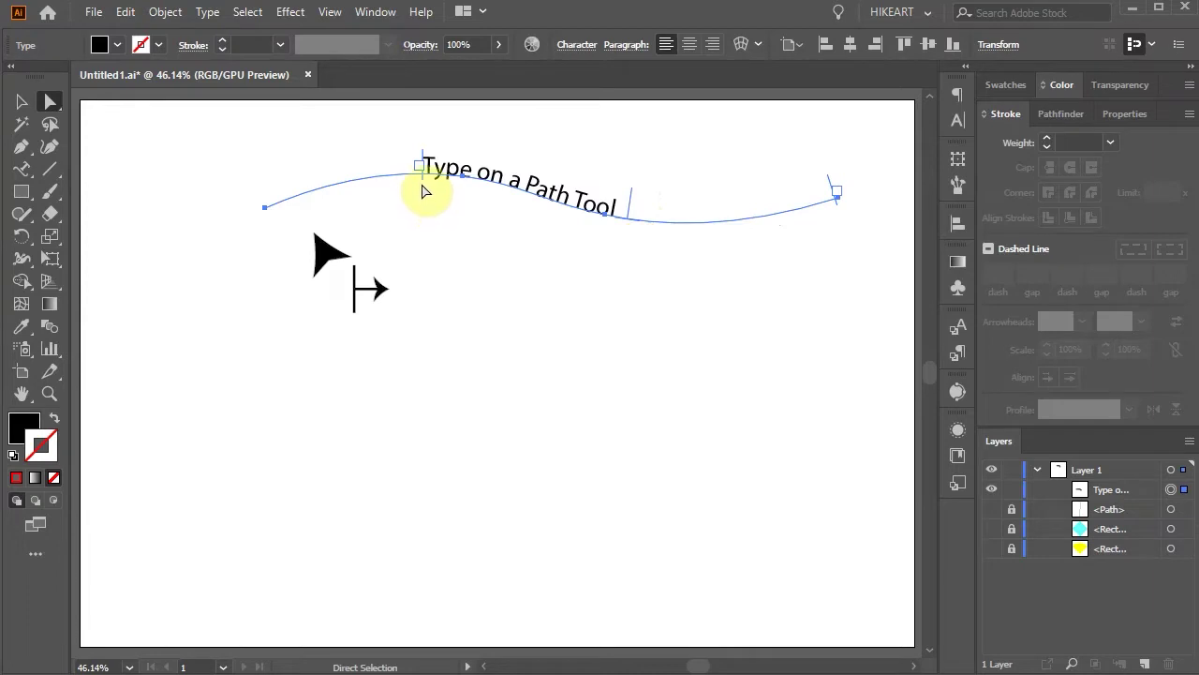
{"action": "left_click_drag", "start_coordinate": [421, 181], "coordinate": [262, 238]}
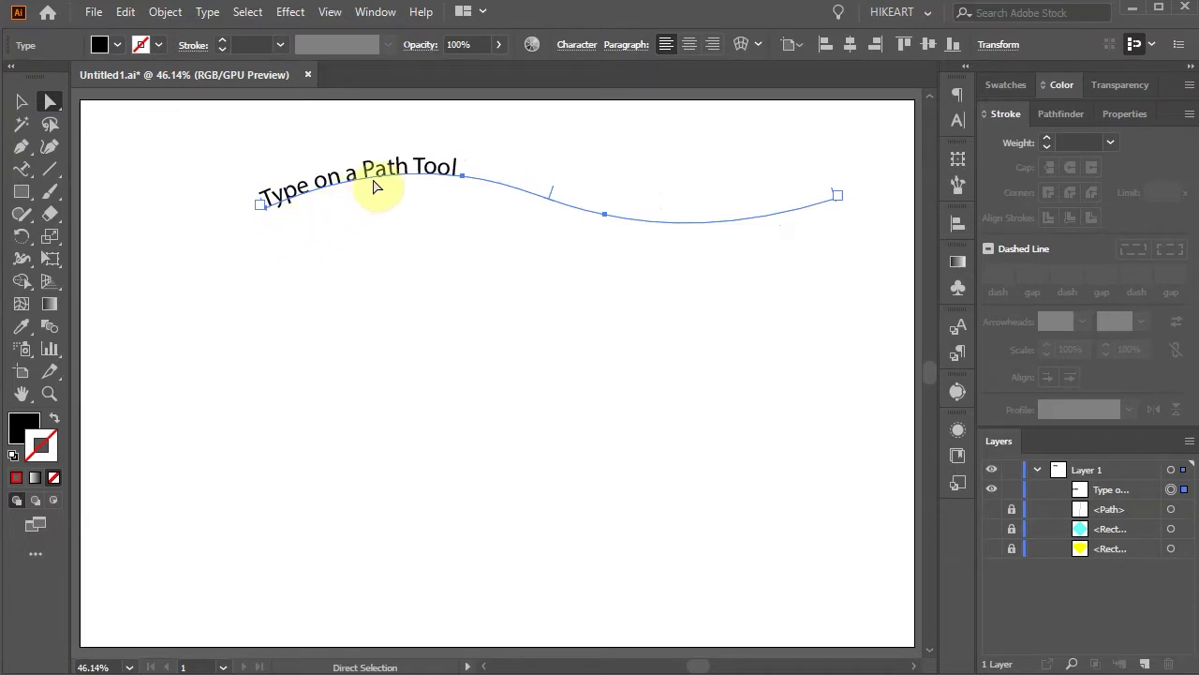
Select all the curved text and raise its font size from 40 pt to 73 pt
{"action": "left_click", "coordinate": [28, 169]}
{"action": "left_click_drag", "start_coordinate": [456, 171], "coordinate": [258, 197]}
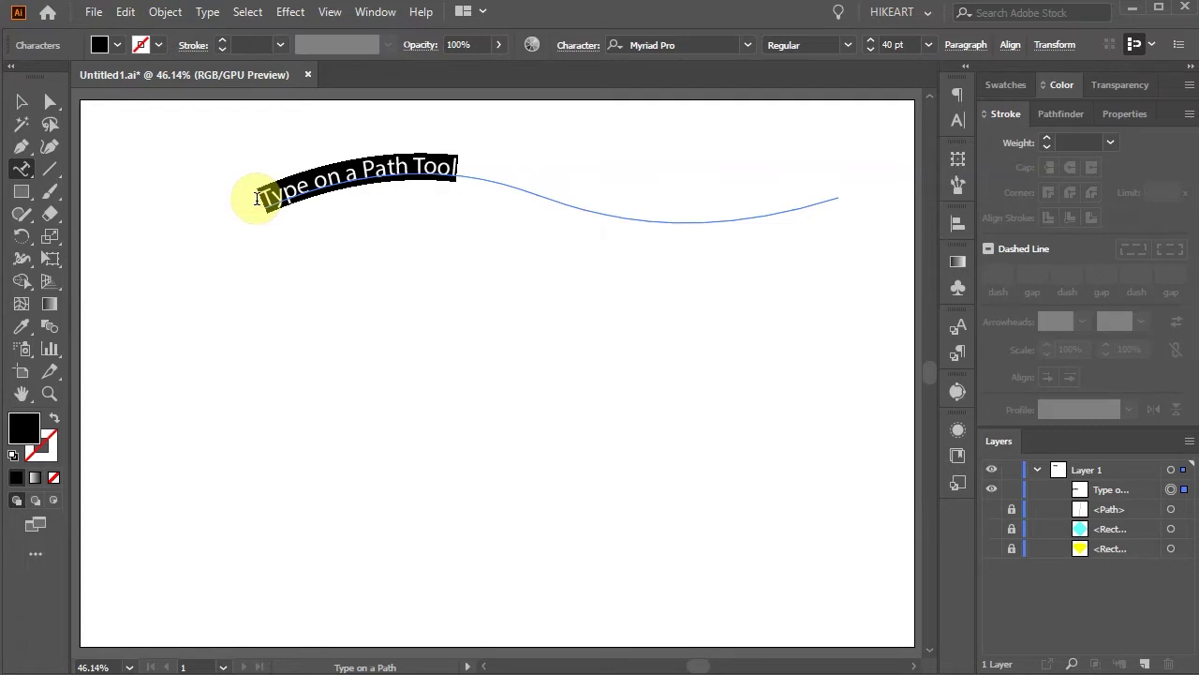
{"action": "left_click", "coordinate": [867, 41]}
{"action": "left_click", "coordinate": [868, 40]}
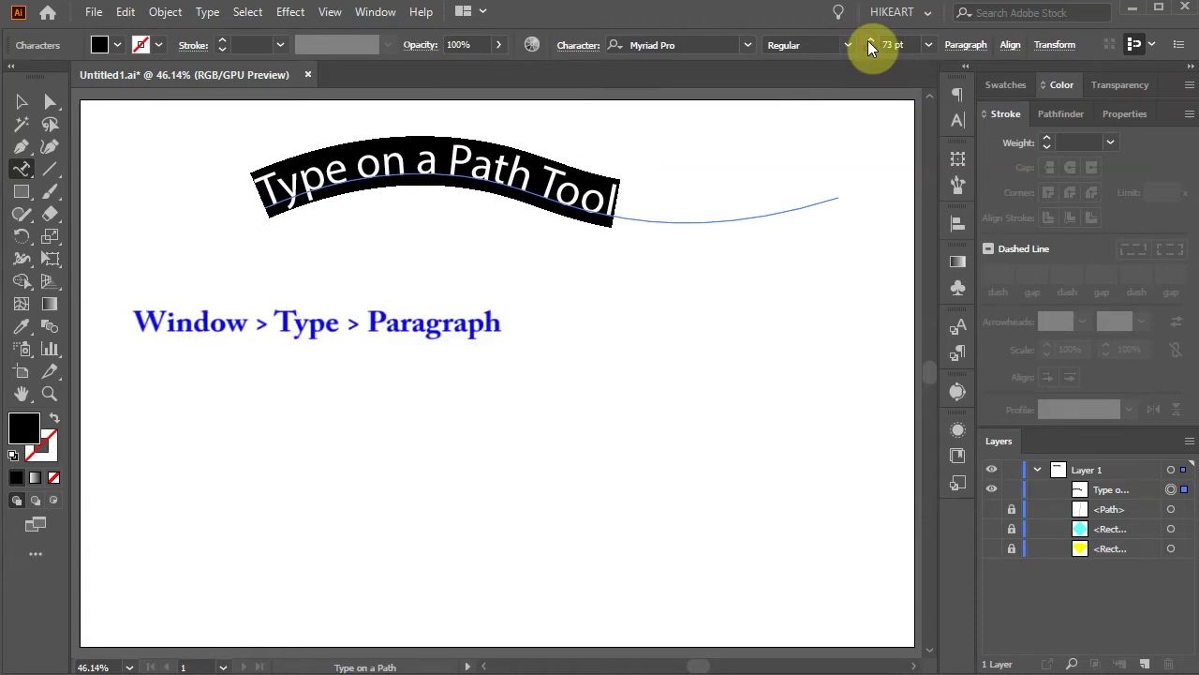
Center-align the 73 pt text along the wavy path in the Paragraph panel
{"action": "left_click", "coordinate": [958, 94]}
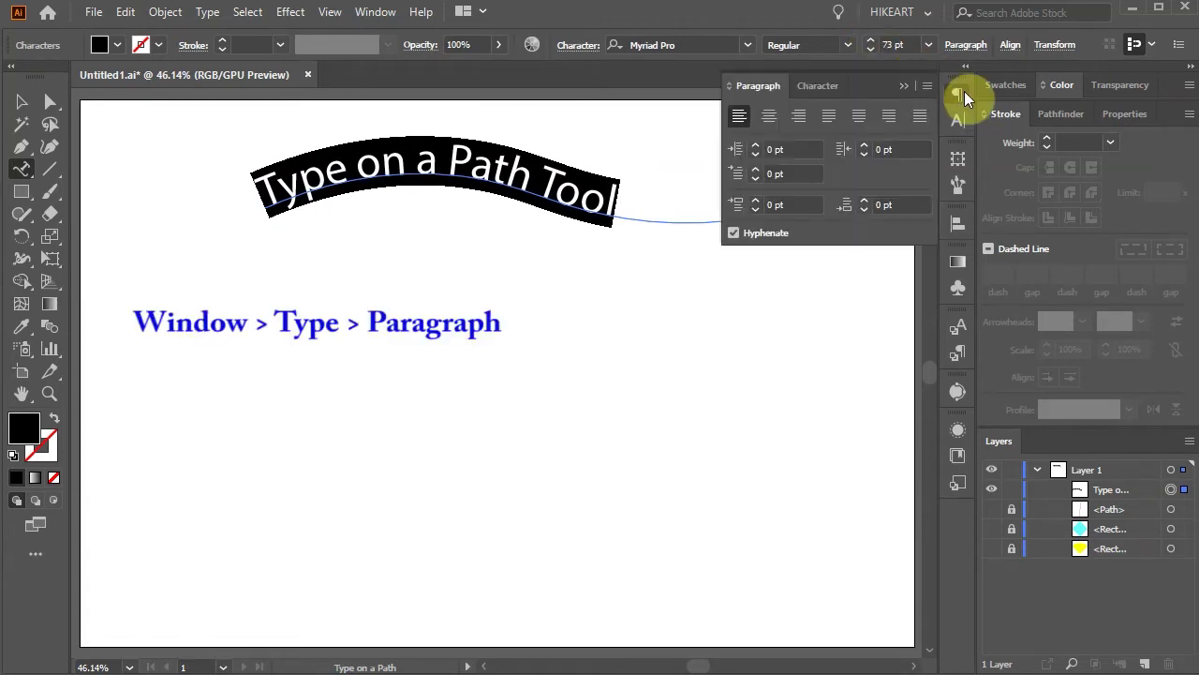
{"action": "left_click", "coordinate": [767, 115]}
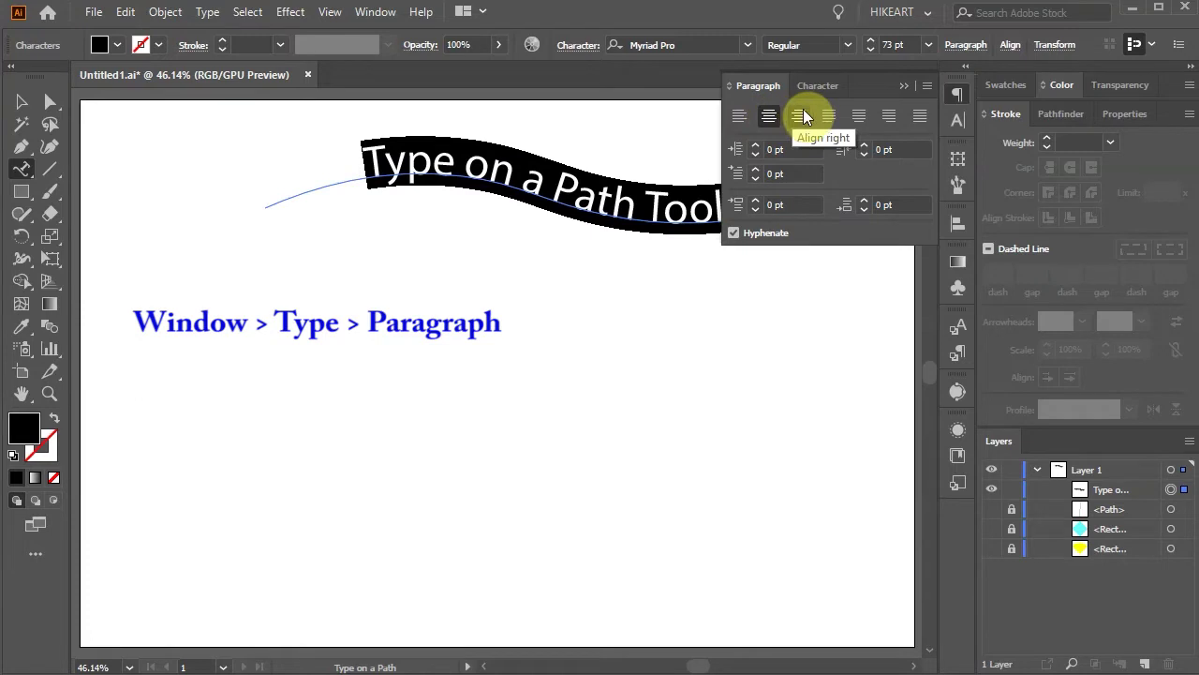
{"action": "left_click", "coordinate": [803, 115]}
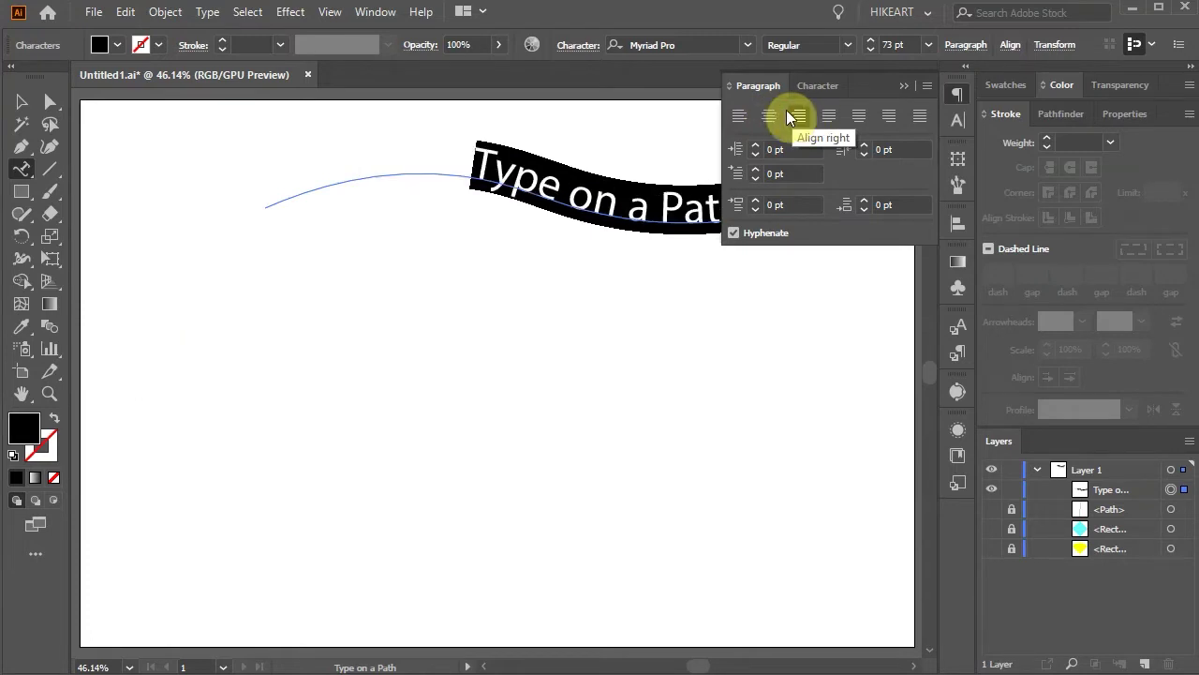
{"action": "left_click", "coordinate": [773, 113]}
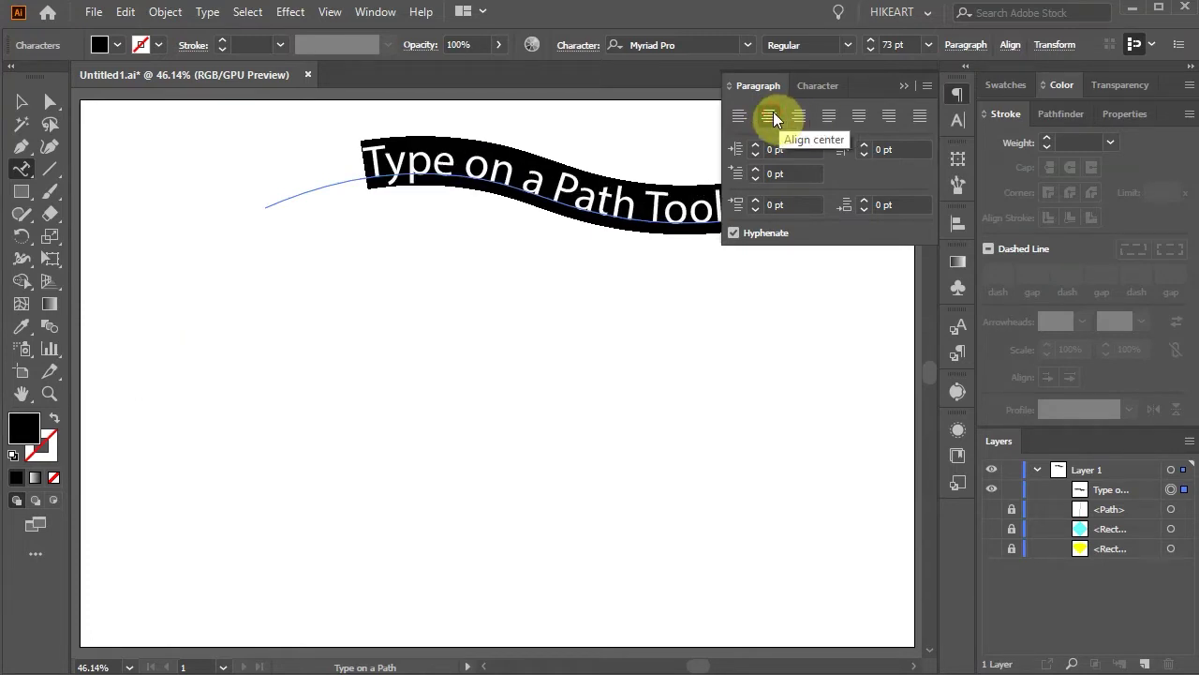
{"action": "left_click", "coordinate": [901, 86]}
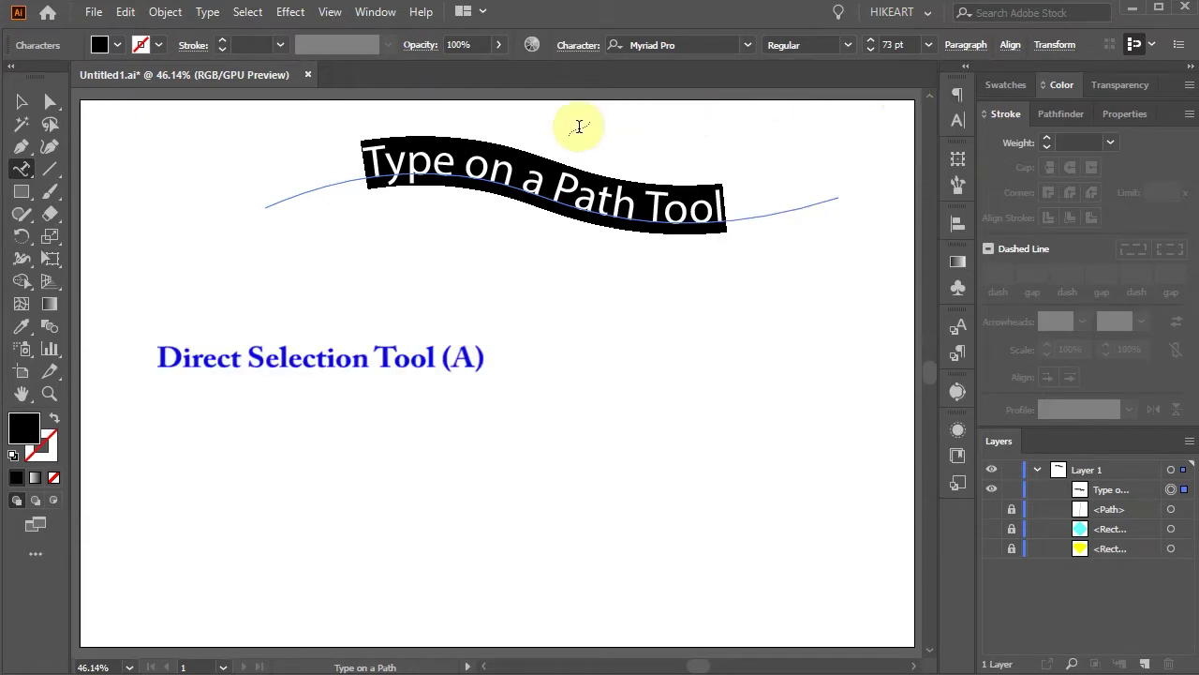
{"action": "left_click", "coordinate": [51, 101]}
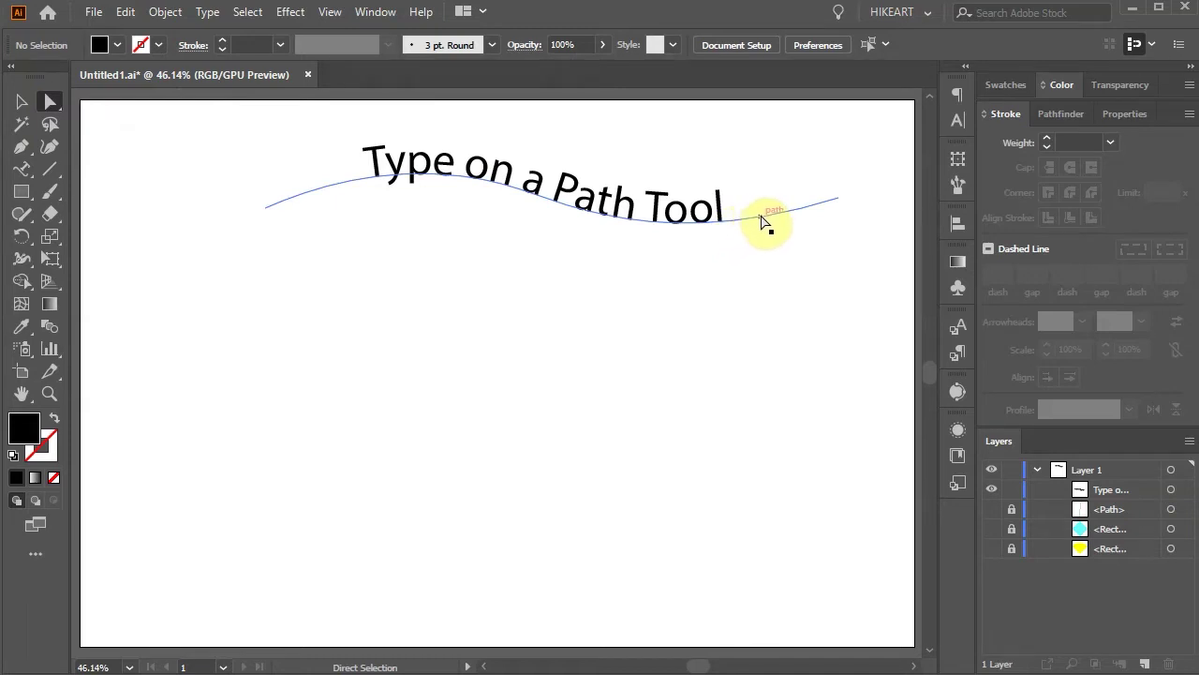
Give the wavy path a bright green 06F300 stroke, then select all the curved text
{"action": "left_click", "coordinate": [761, 218]}
{"action": "left_click", "coordinate": [45, 446]}
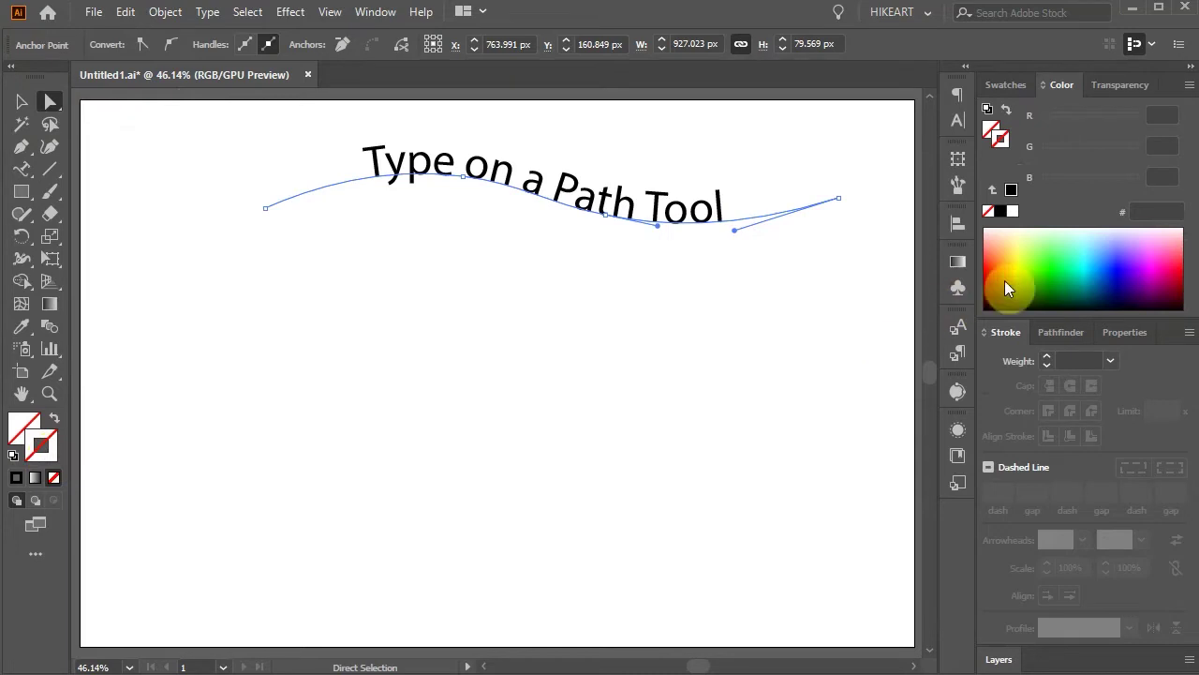
{"action": "left_click", "coordinate": [1050, 267]}
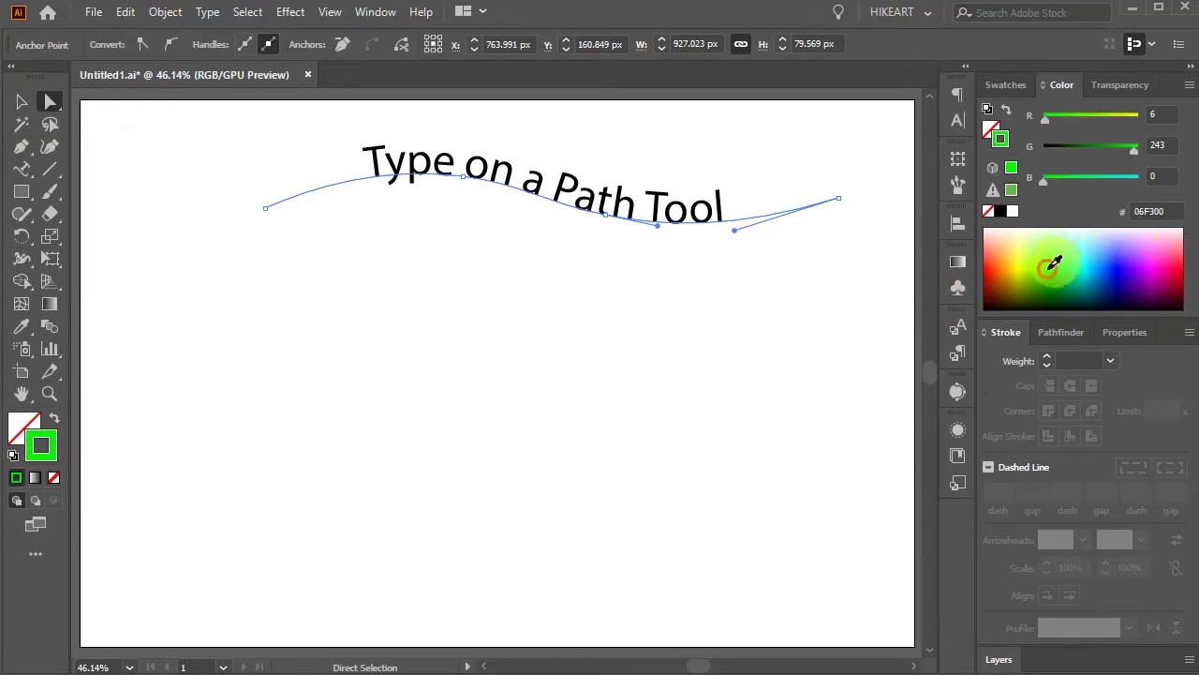
{"action": "left_click", "coordinate": [790, 319]}
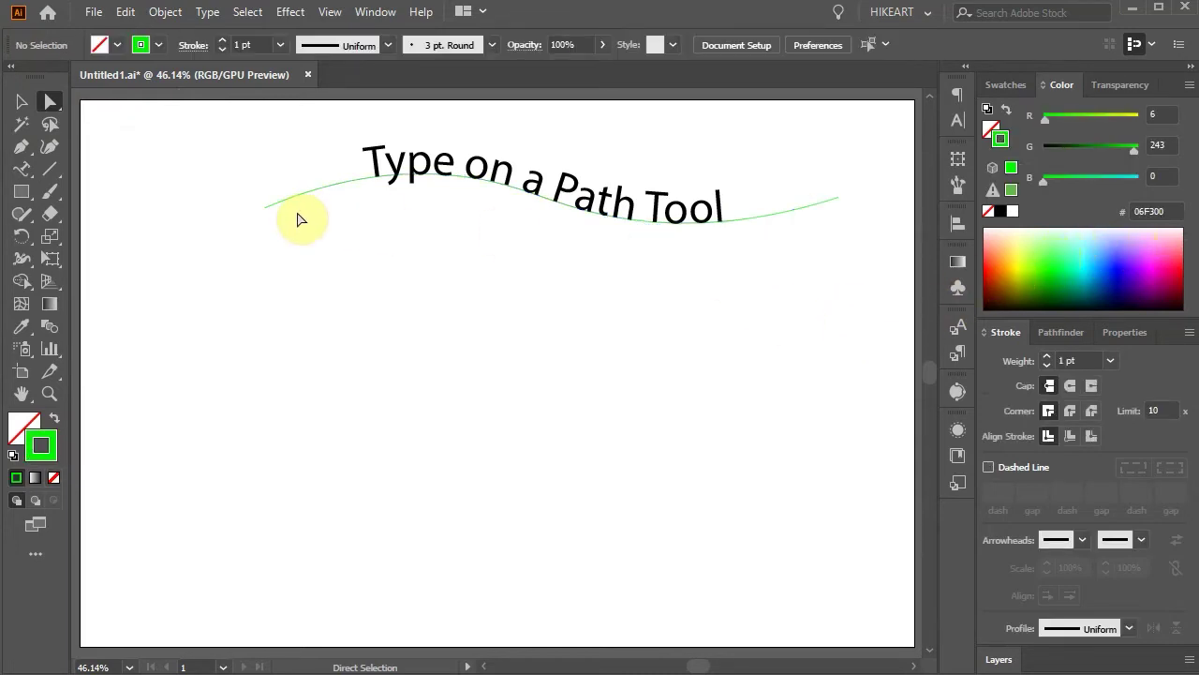
{"action": "left_click", "coordinate": [22, 170]}
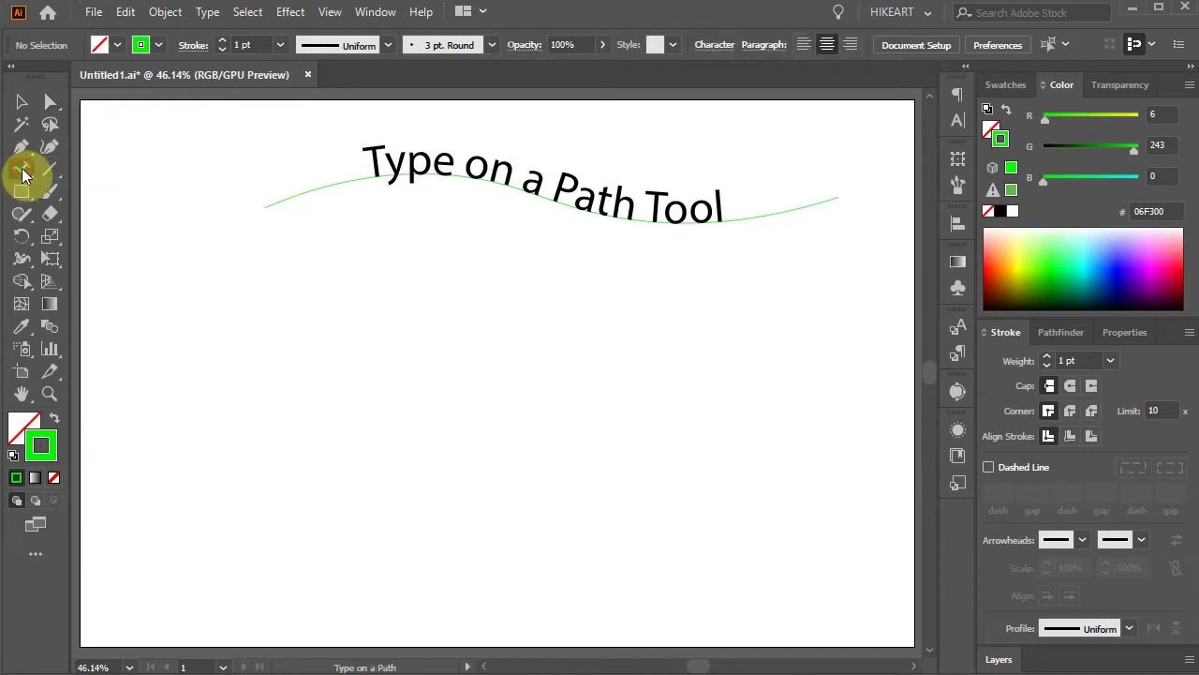
{"action": "left_click_drag", "start_coordinate": [361, 164], "coordinate": [730, 230]}
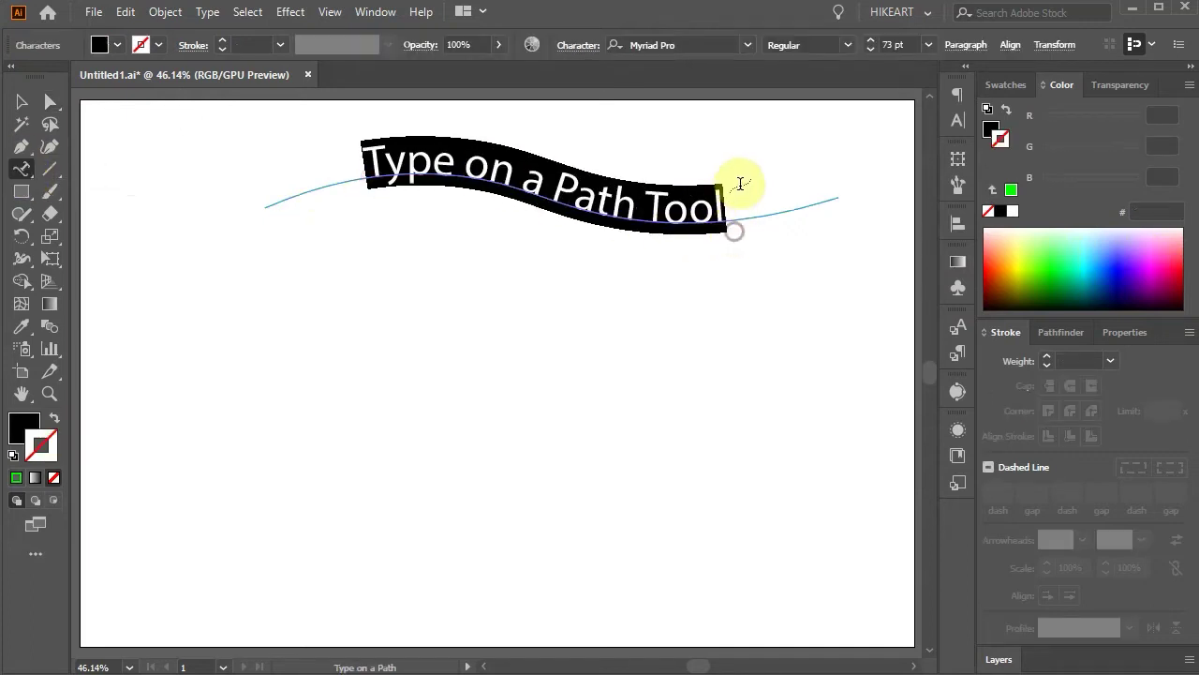
{"action": "double_click", "coordinate": [23, 171]}
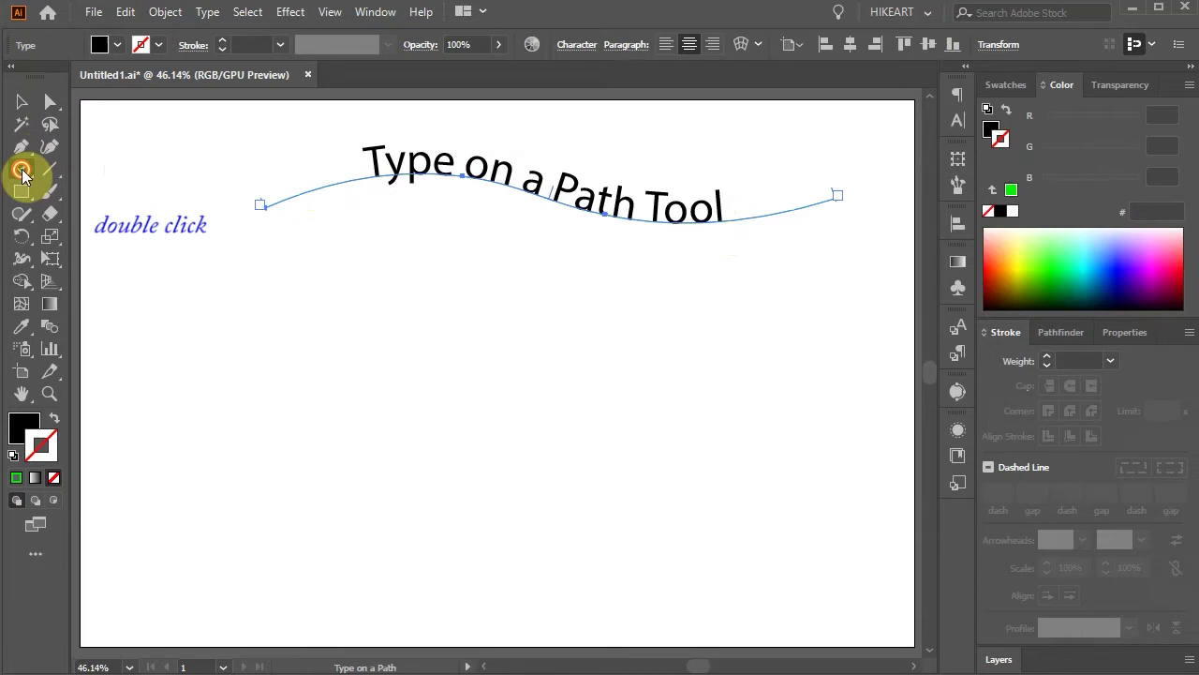
{"action": "double_click", "coordinate": [23, 171]}
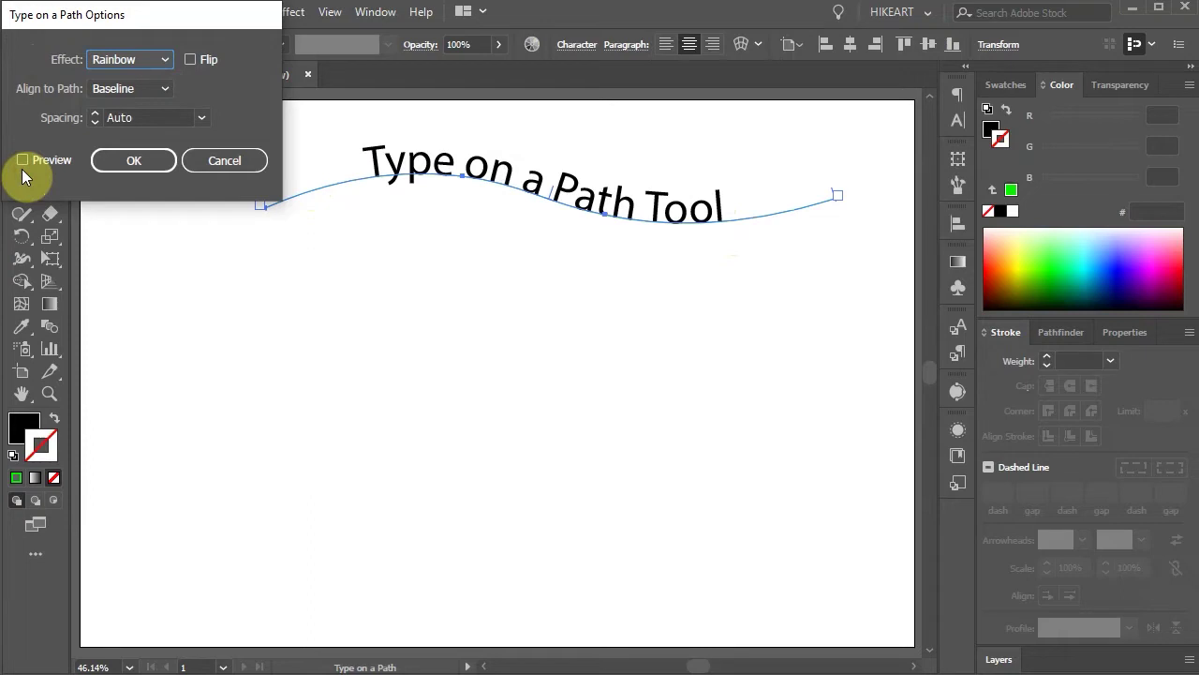
{"action": "left_click", "coordinate": [21, 161]}
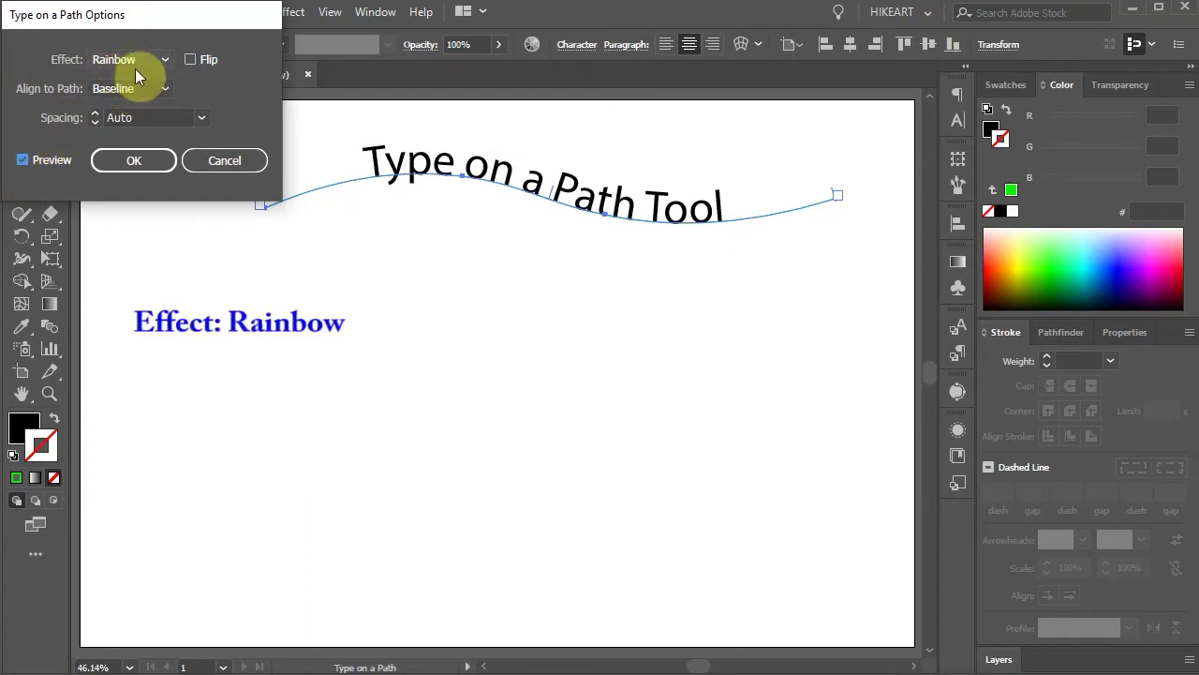
{"action": "left_click", "coordinate": [164, 61]}
{"action": "left_click", "coordinate": [123, 98]}
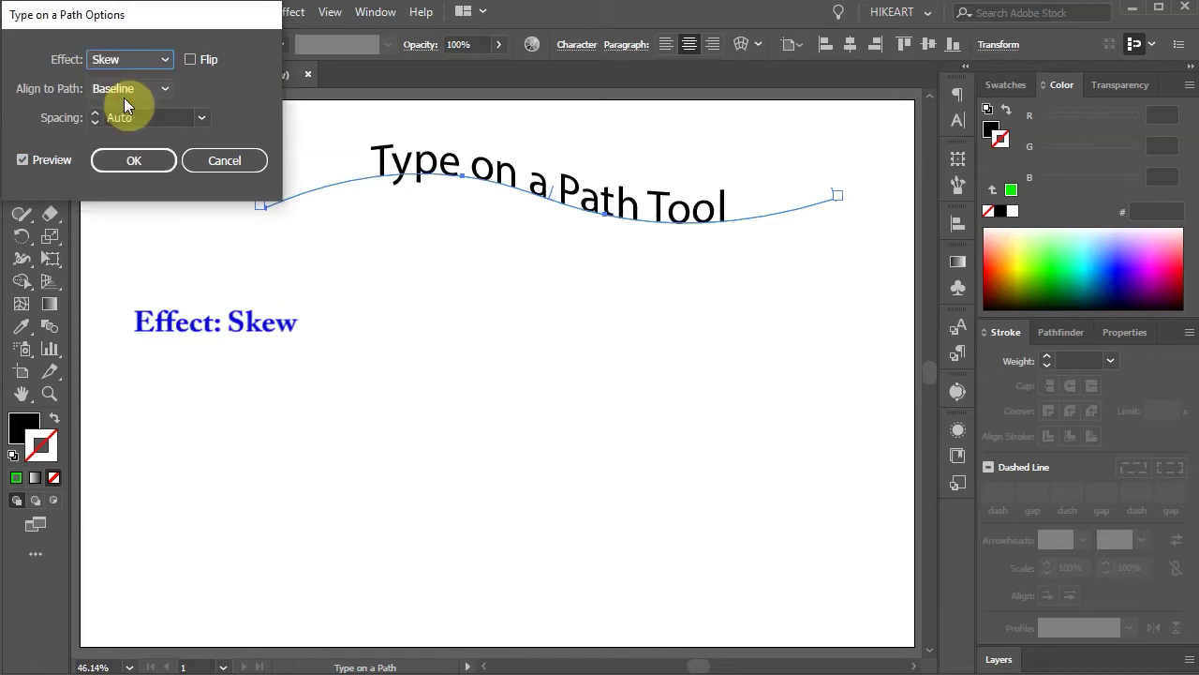
{"action": "left_click", "coordinate": [165, 61]}
{"action": "left_click", "coordinate": [144, 119]}
{"action": "left_click", "coordinate": [160, 55]}
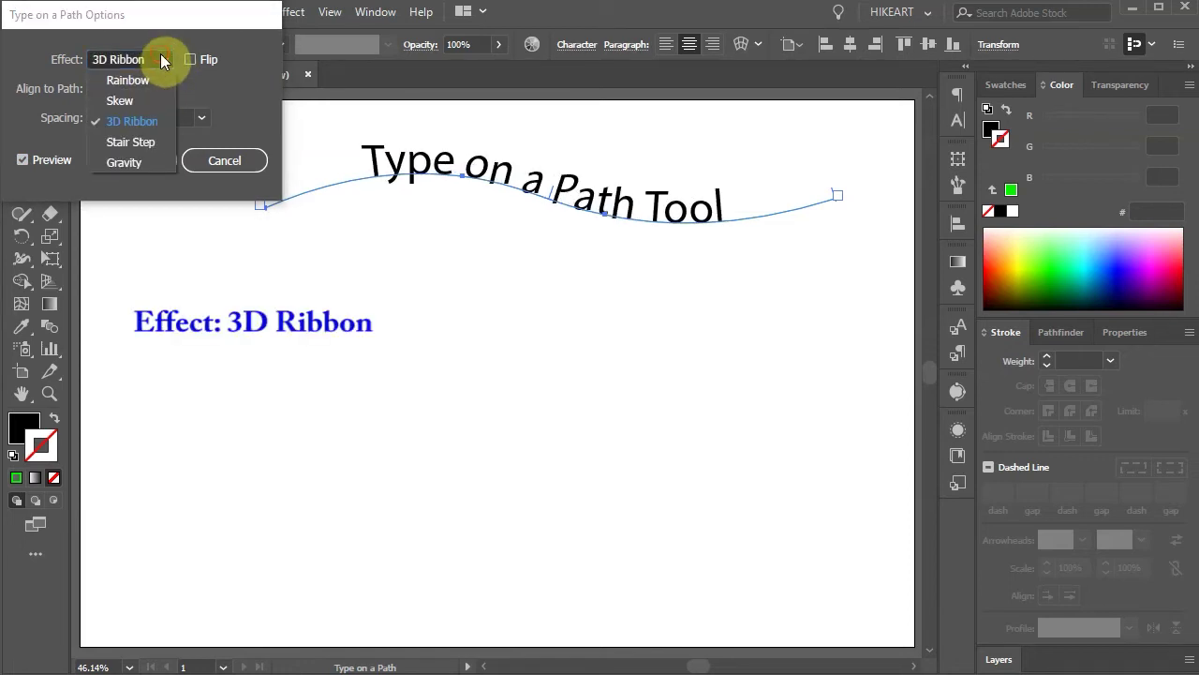
{"action": "left_click", "coordinate": [139, 142]}
{"action": "left_click", "coordinate": [164, 62]}
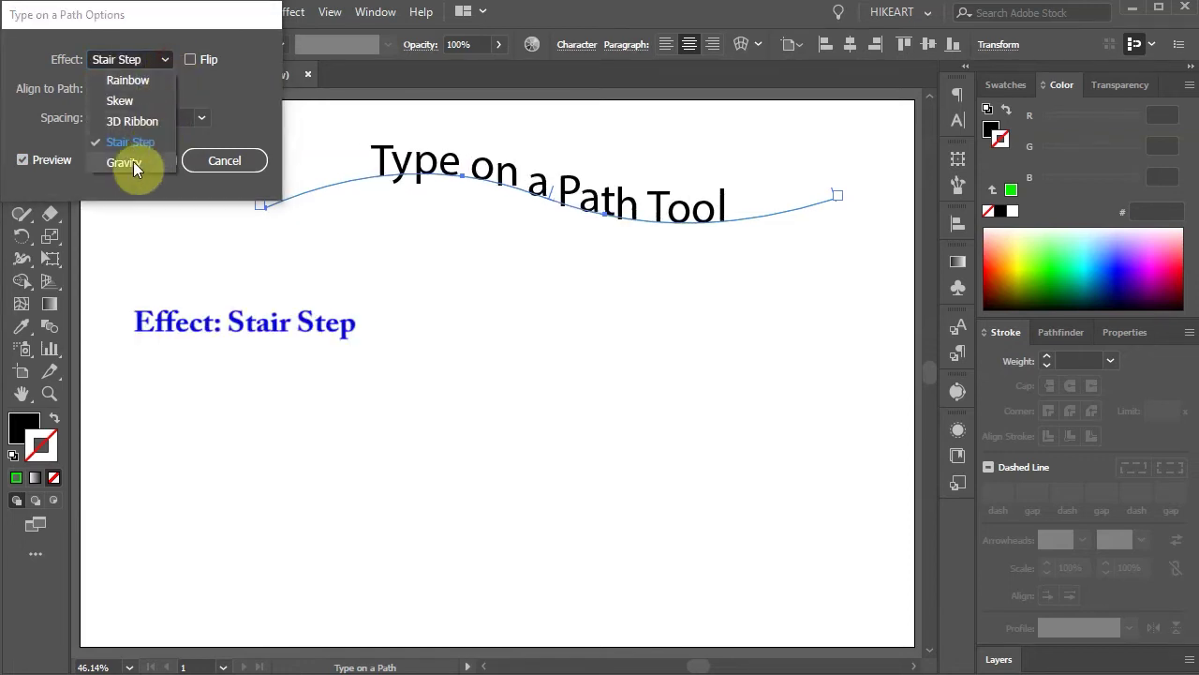
{"action": "left_click", "coordinate": [134, 162]}
{"action": "left_click", "coordinate": [160, 56]}
{"action": "left_click", "coordinate": [144, 83]}
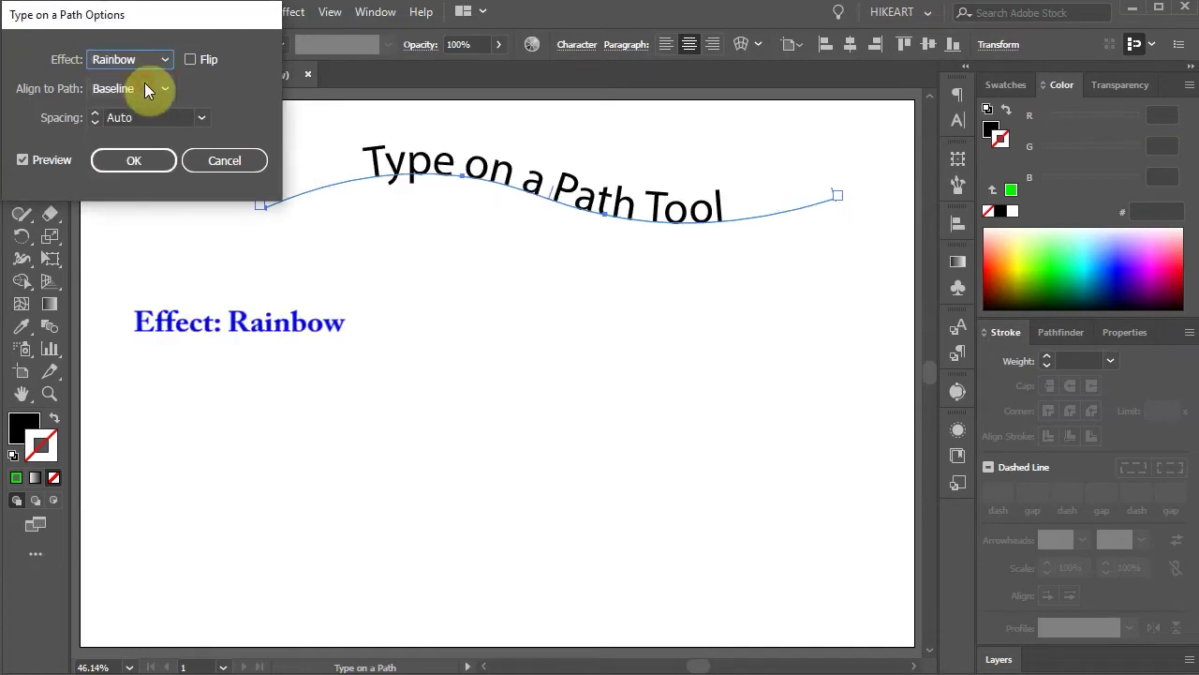
{"action": "left_click", "coordinate": [187, 59]}
{"action": "left_click", "coordinate": [187, 60]}
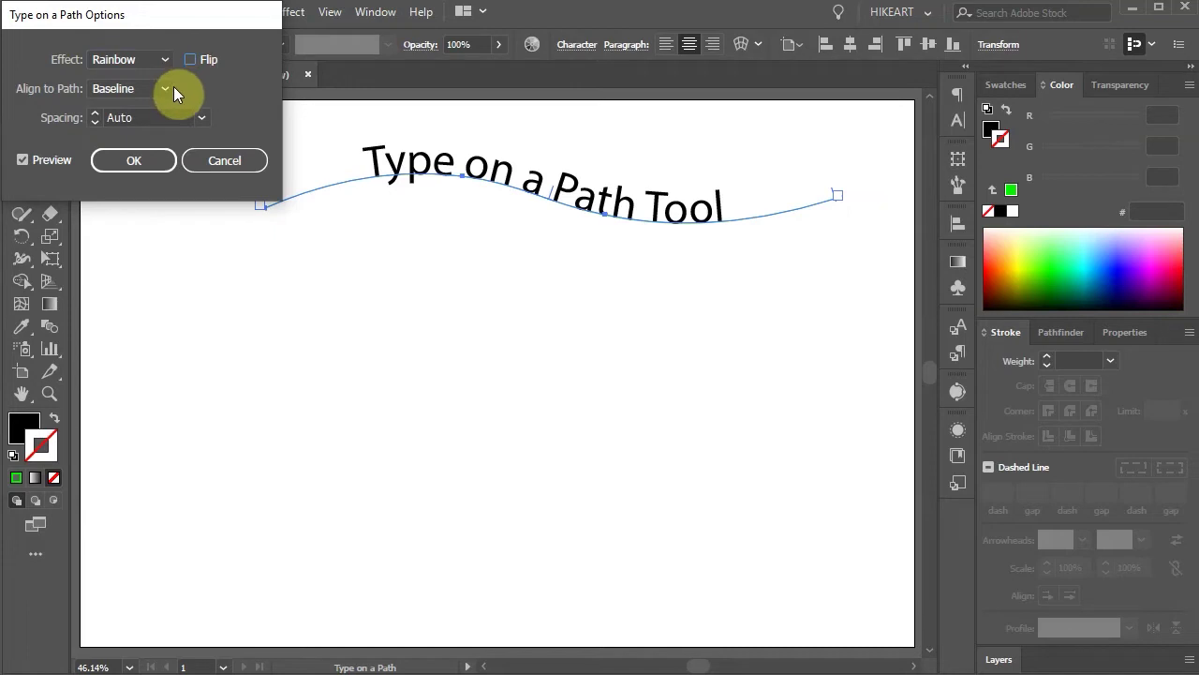
{"action": "left_click", "coordinate": [167, 89]}
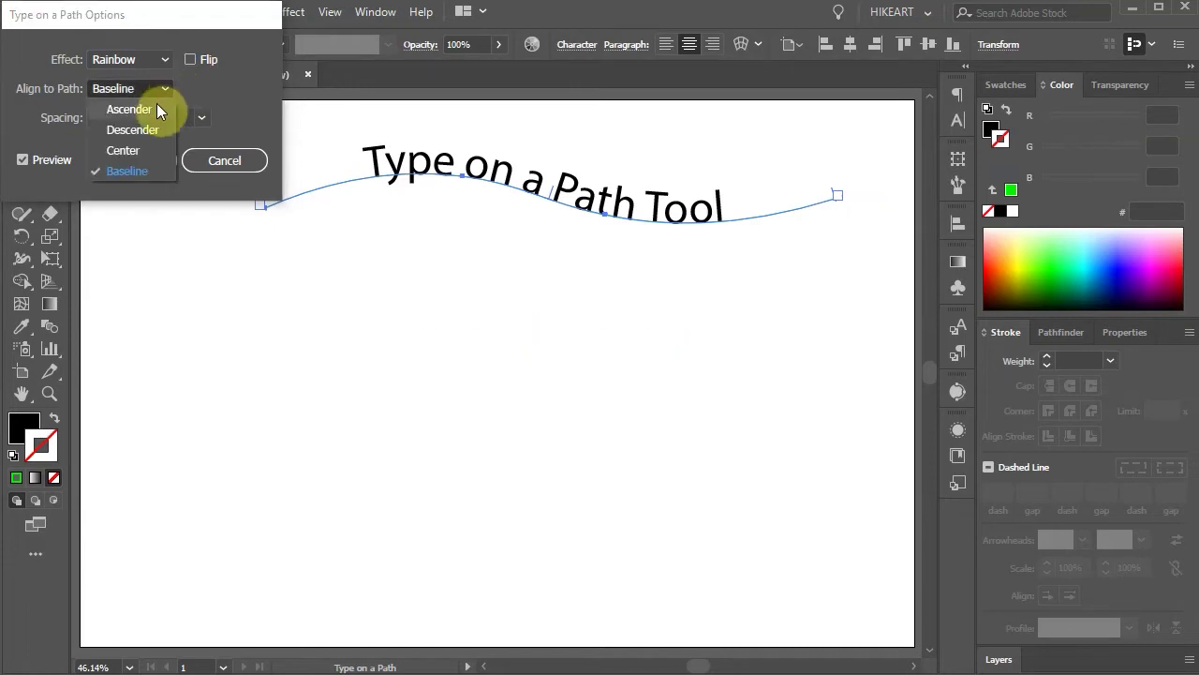
{"action": "left_click", "coordinate": [151, 109]}
{"action": "left_click", "coordinate": [152, 88]}
{"action": "left_click", "coordinate": [150, 129]}
{"action": "left_click", "coordinate": [162, 88]}
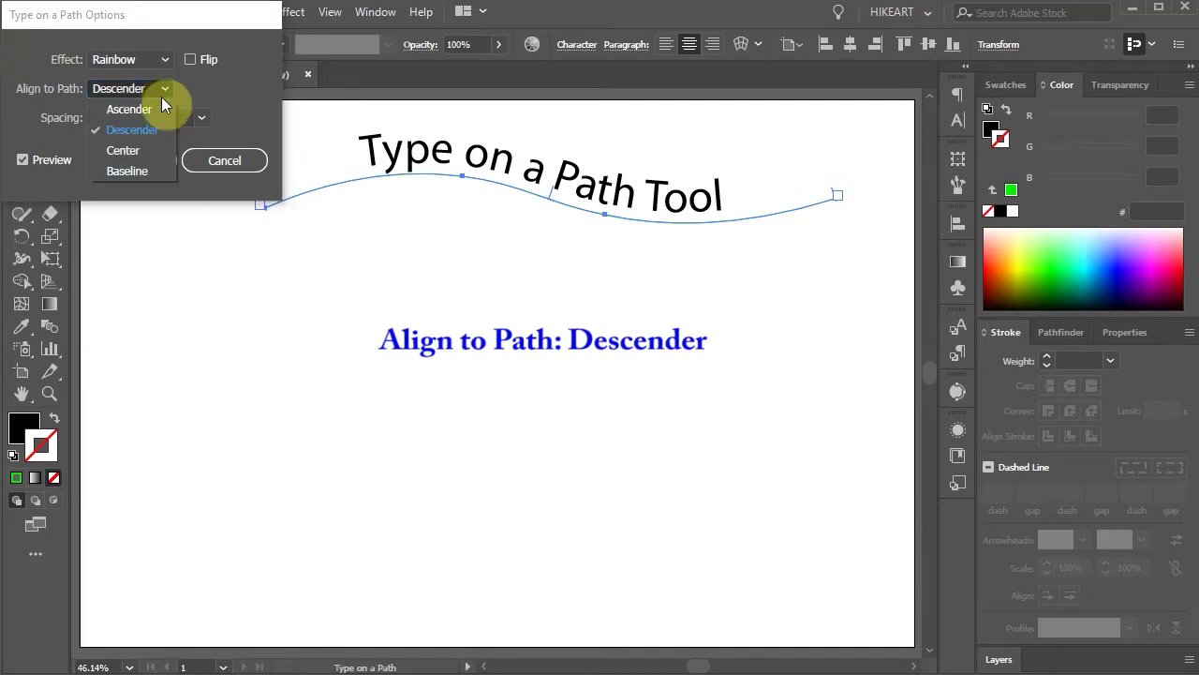
{"action": "left_click", "coordinate": [139, 151]}
{"action": "left_click", "coordinate": [166, 89]}
{"action": "left_click", "coordinate": [147, 171]}
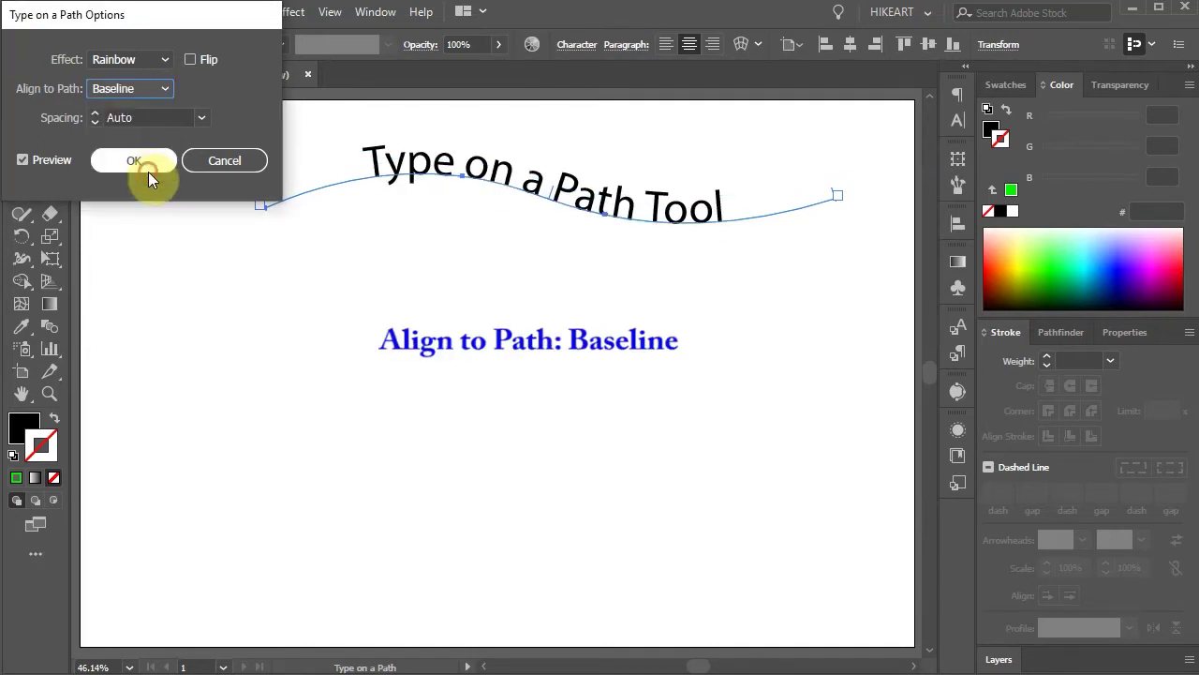
{"action": "left_click", "coordinate": [201, 118]}
{"action": "left_click", "coordinate": [223, 162]}
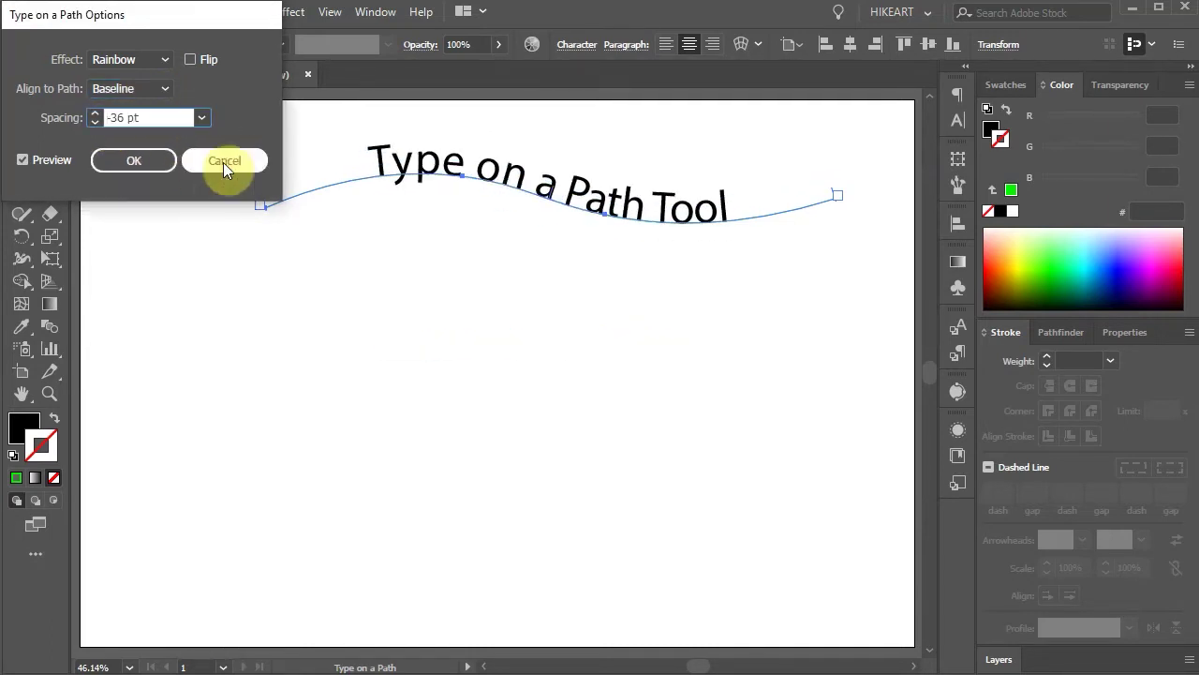
{"action": "left_click", "coordinate": [208, 124]}
{"action": "left_click", "coordinate": [226, 415]}
{"action": "left_click", "coordinate": [145, 162]}
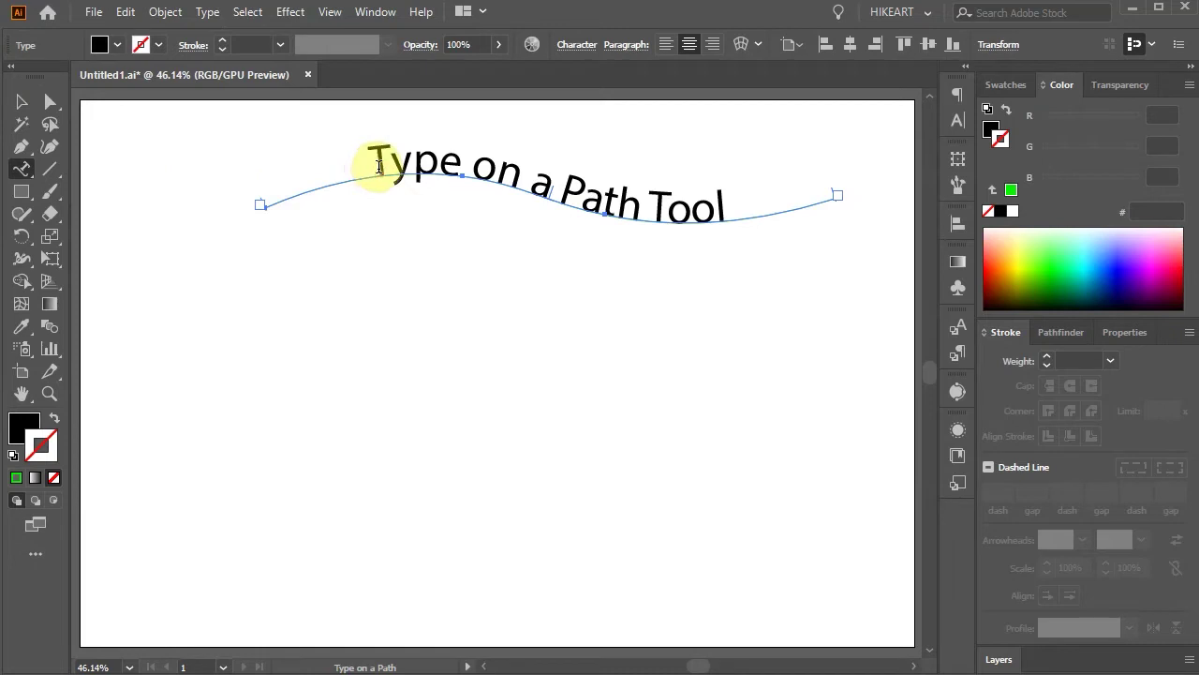
Make the wavy path text 103 pt, Bold and red
{"action": "left_click_drag", "start_coordinate": [369, 161], "coordinate": [740, 217]}
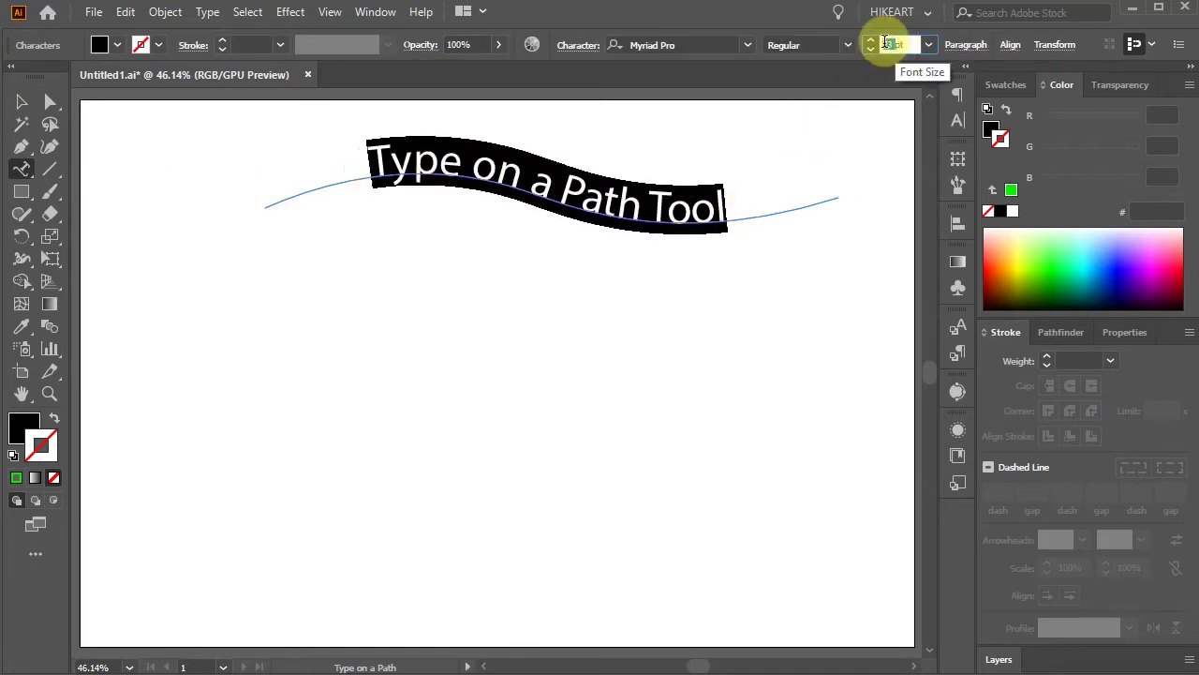
{"action": "left_click_drag", "start_coordinate": [870, 40], "coordinate": [870, 40]}
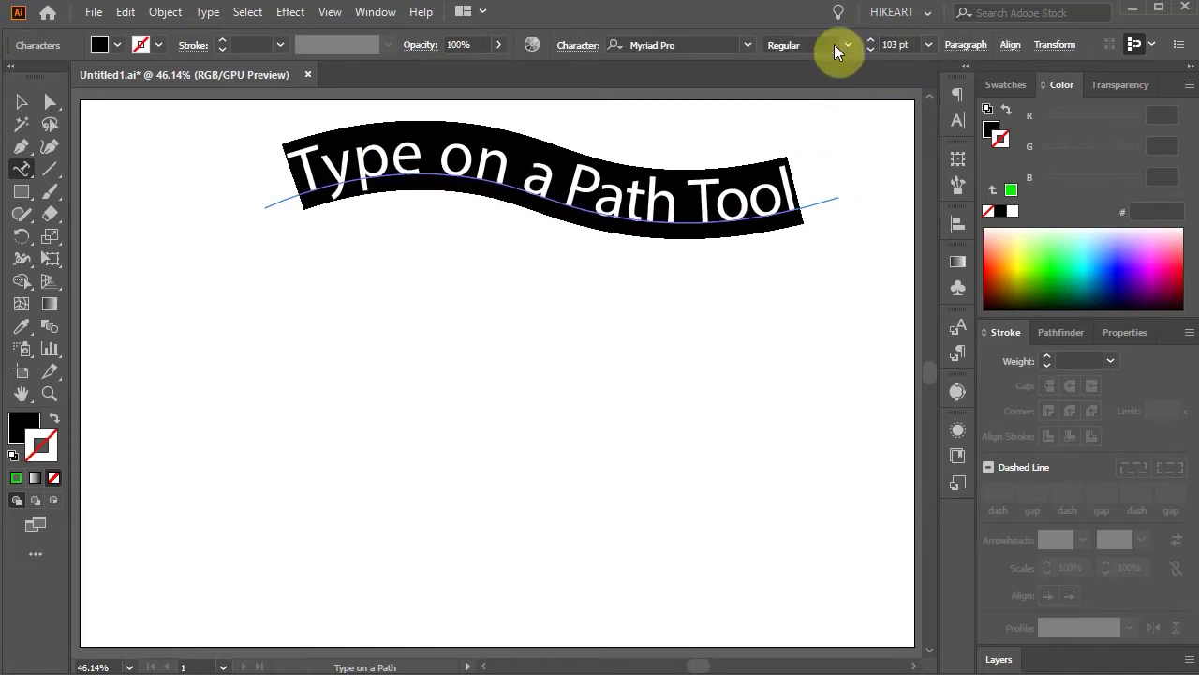
{"action": "left_click", "coordinate": [846, 45]}
{"action": "left_click", "coordinate": [807, 600]}
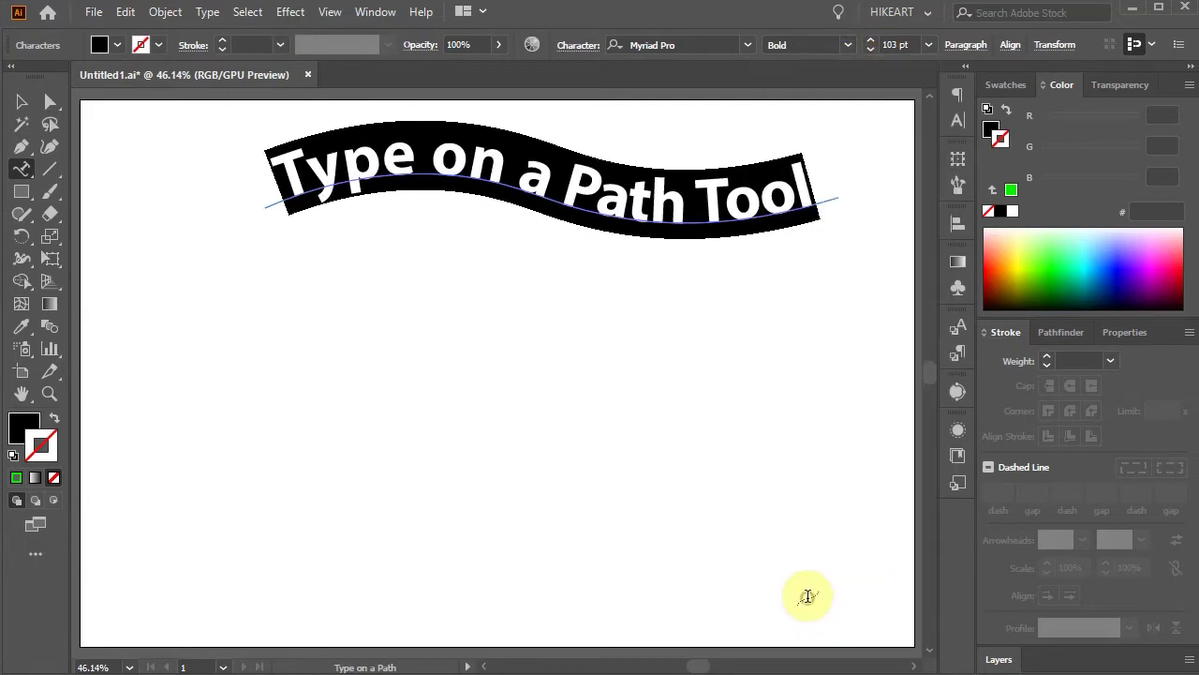
{"action": "left_click", "coordinate": [1006, 84]}
{"action": "left_click", "coordinate": [1041, 144]}
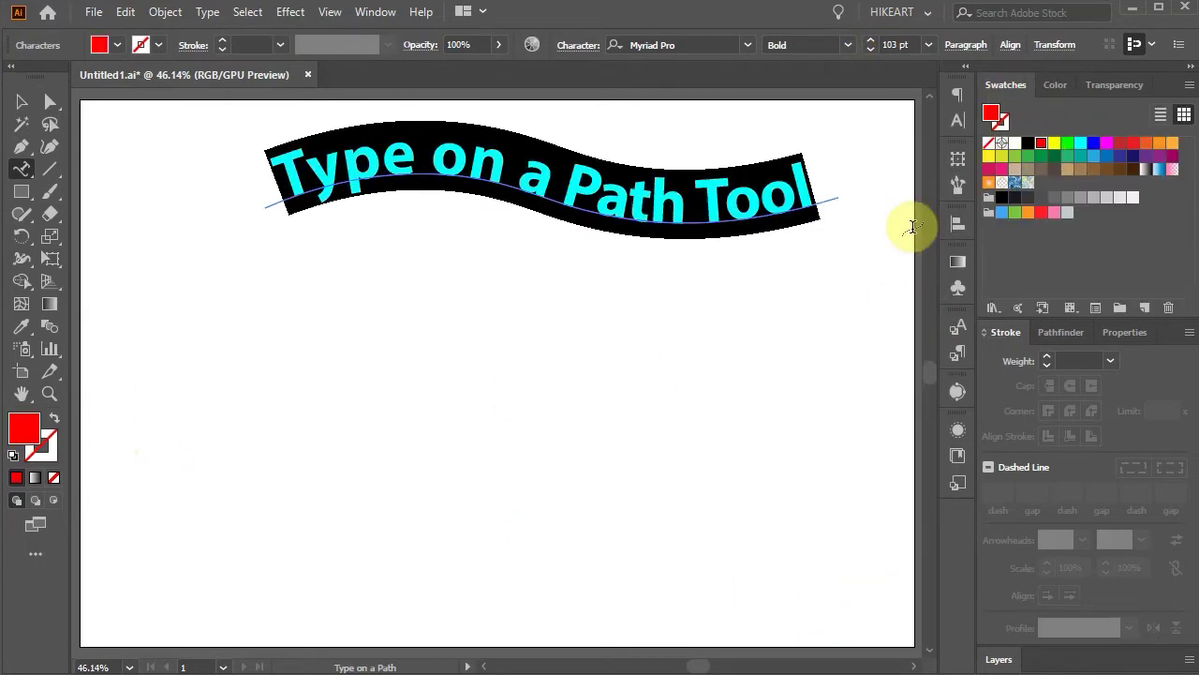
{"action": "left_click", "coordinate": [51, 102]}
{"action": "left_click", "coordinate": [999, 659]}
{"action": "left_click", "coordinate": [992, 585]}
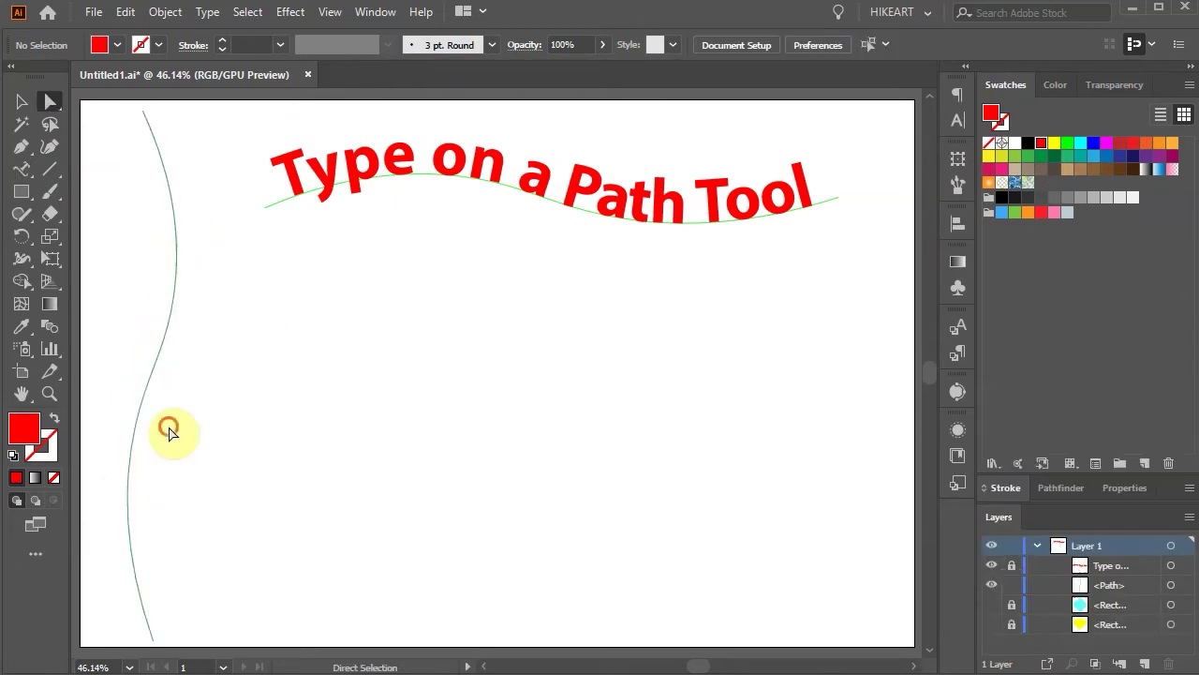
Type 'Vertical Type on a Path Tool' at 18 pt down the curved left path
{"action": "left_click", "coordinate": [131, 426]}
{"action": "left_click", "coordinate": [53, 450]}
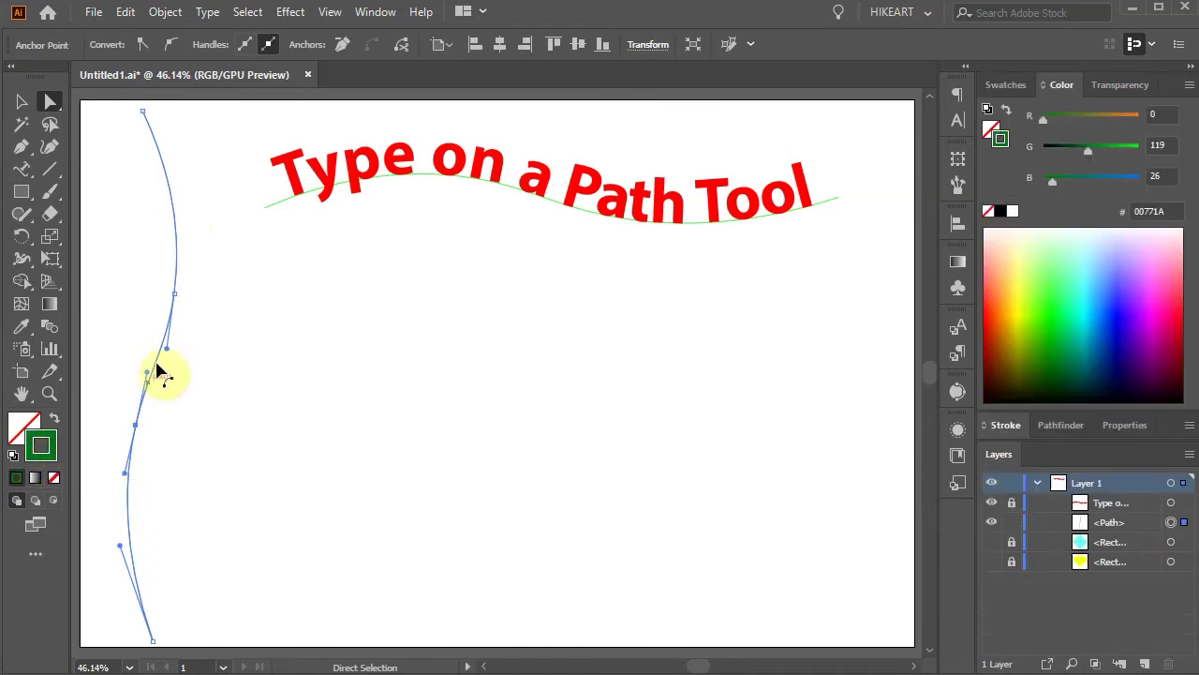
{"action": "left_click_drag", "start_coordinate": [21, 170], "coordinate": [165, 286]}
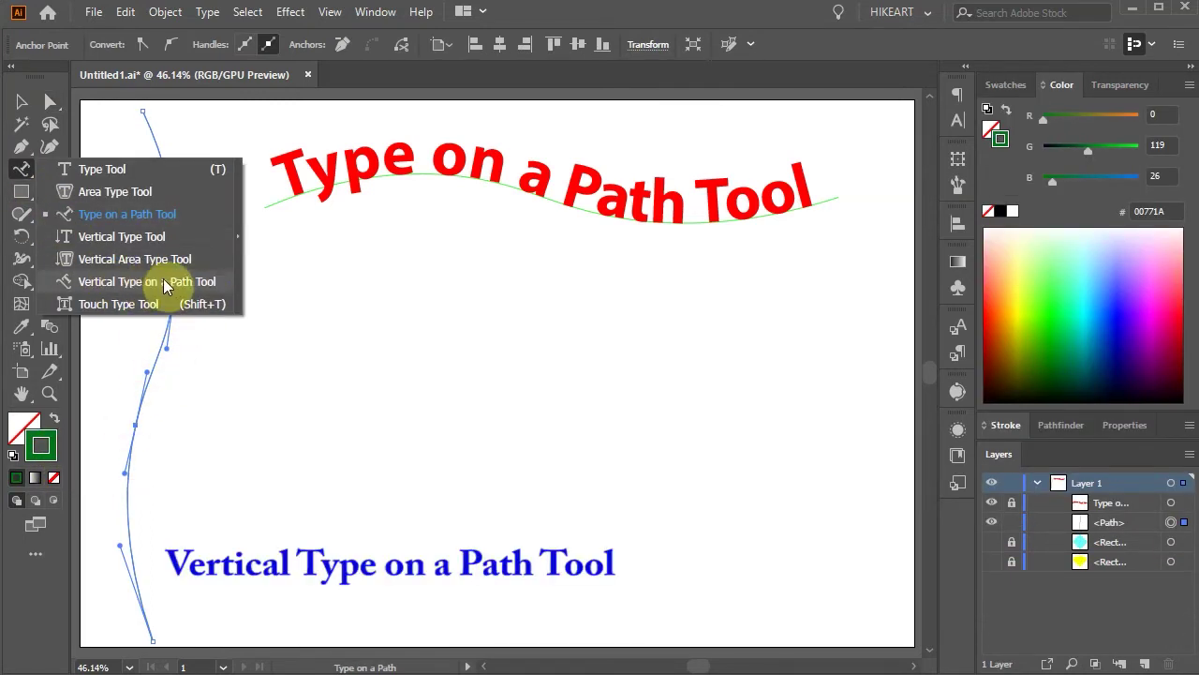
{"action": "left_click_drag", "start_coordinate": [163, 278], "coordinate": [163, 278]}
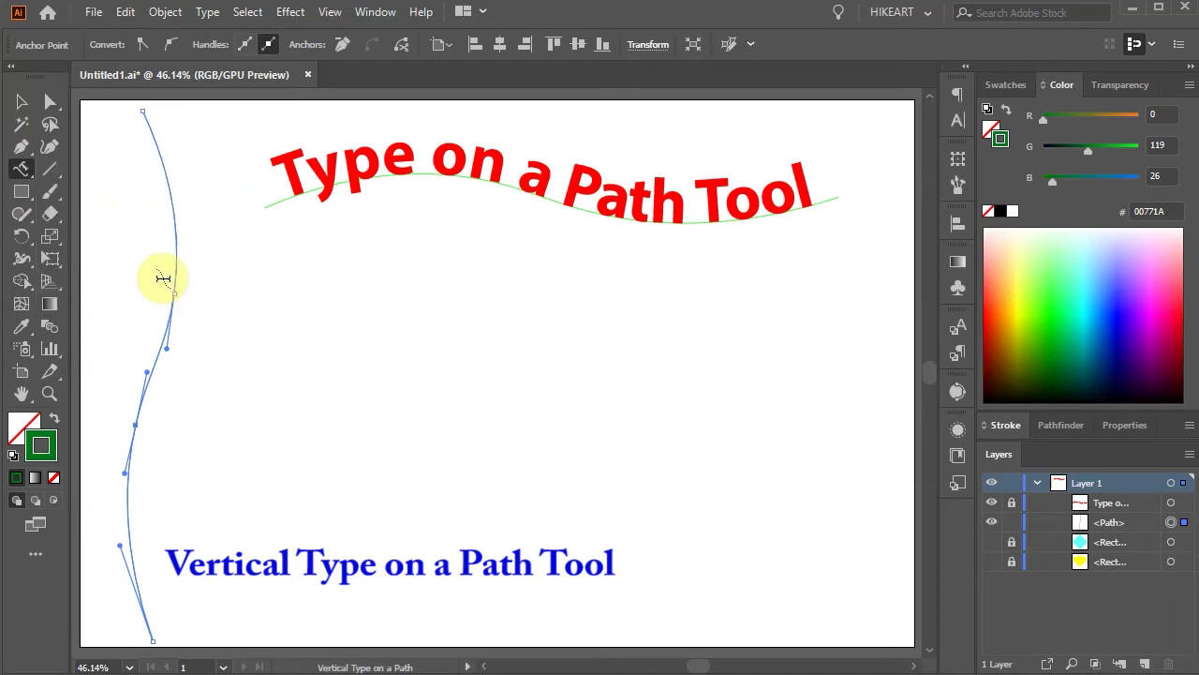
{"action": "left_click", "coordinate": [160, 160]}
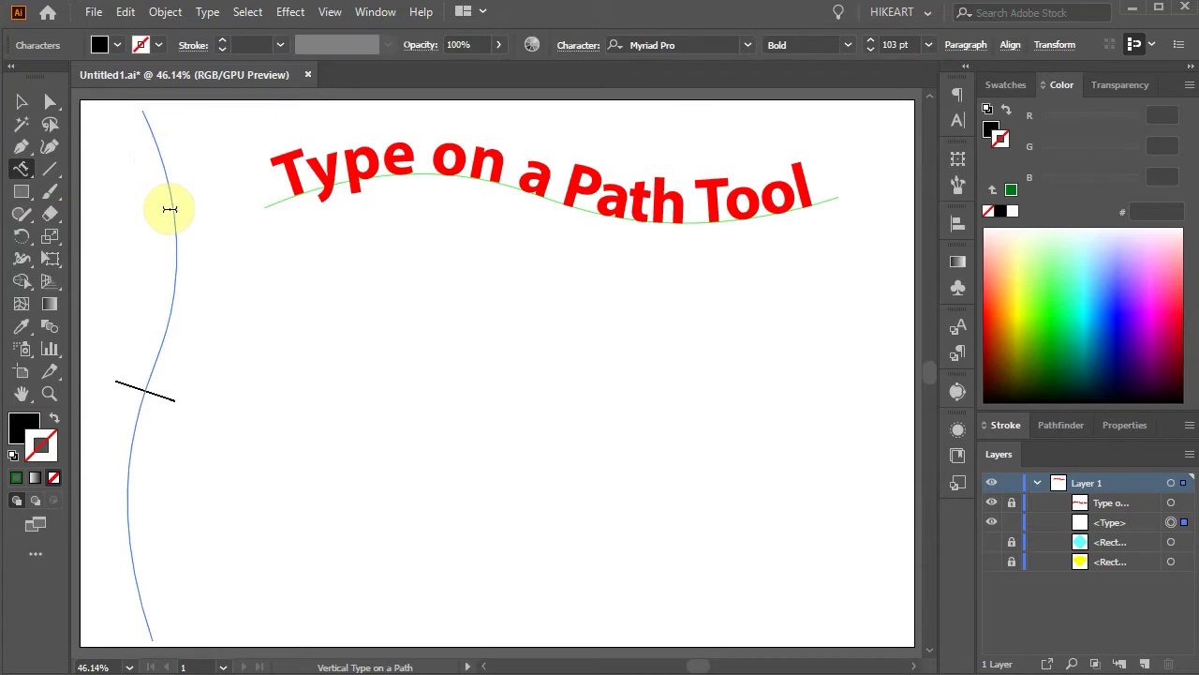
{"action": "left_click", "coordinate": [929, 45]}
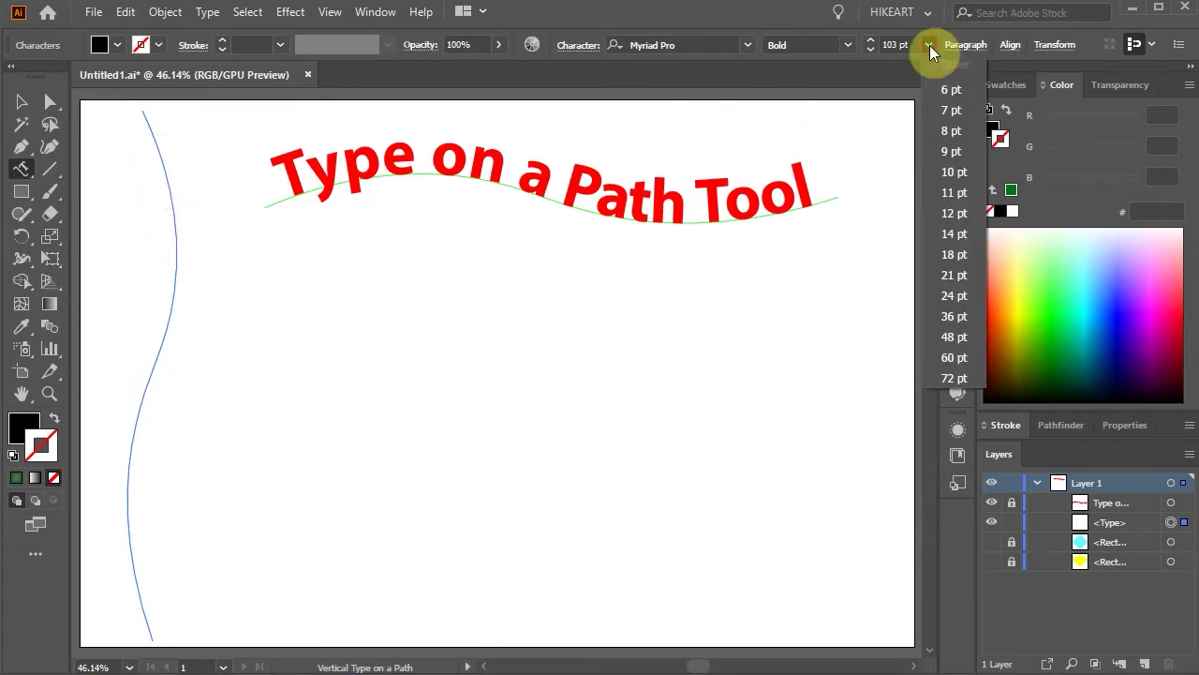
{"action": "left_click", "coordinate": [954, 254]}
{"action": "type", "text": "Vertical Type"}
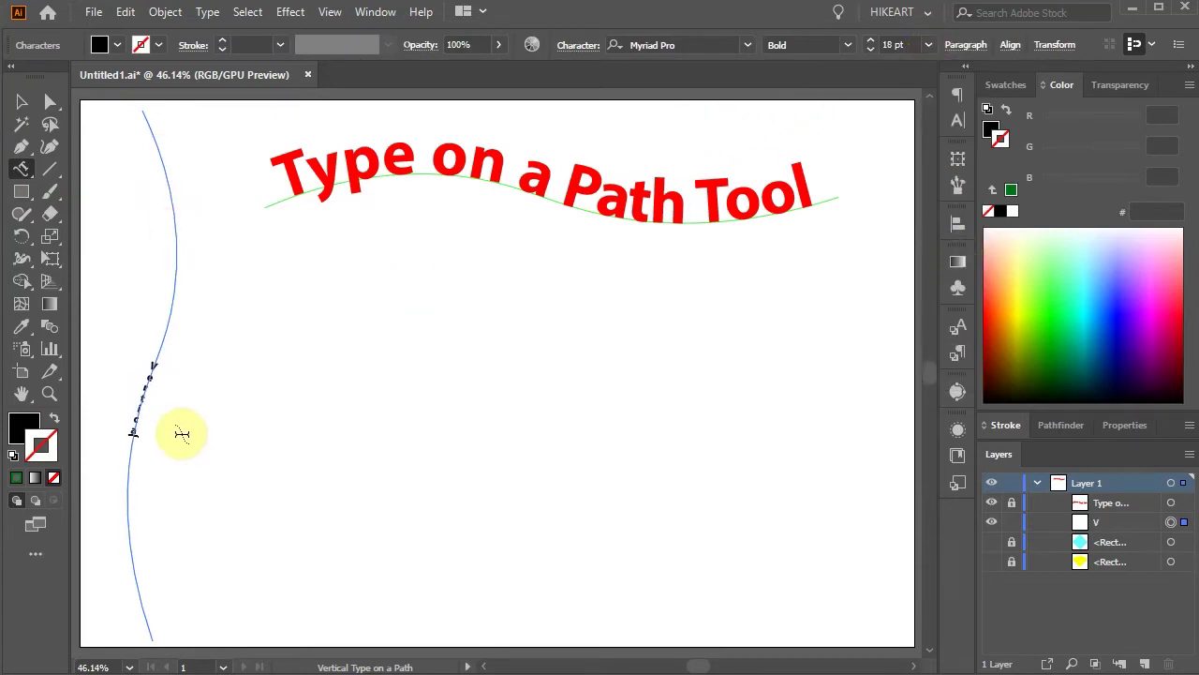
{"action": "type", "text": " on a Path To"}
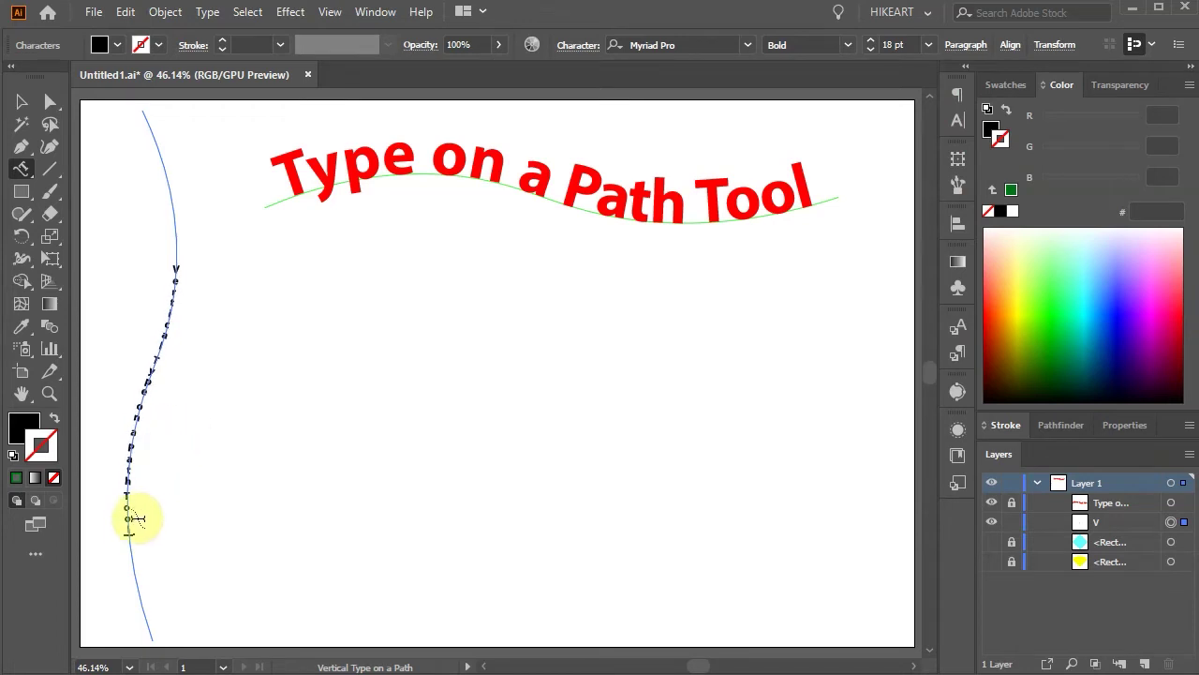
{"action": "type", "text": "ol"}
Enlarge all of the vertical path text to 30 pt
{"action": "left_click_drag", "start_coordinate": [132, 543], "coordinate": [169, 260]}
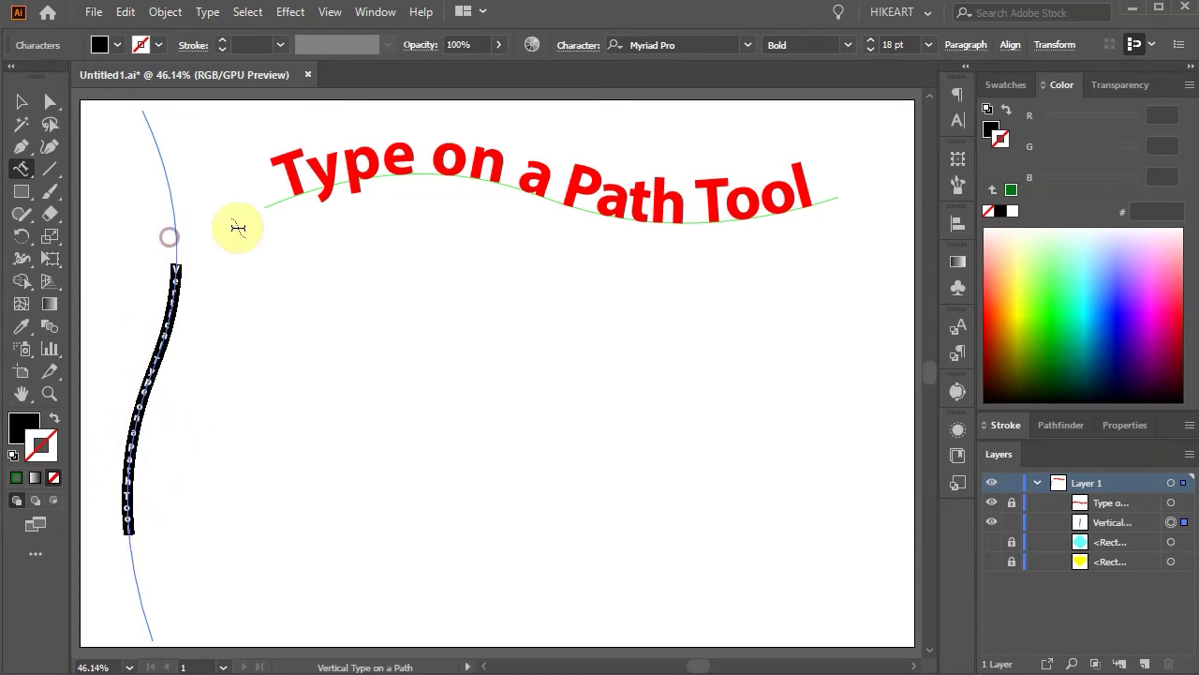
{"action": "left_click", "coordinate": [895, 45]}
{"action": "type", "text": "30"}
{"action": "key", "text": "Return"}
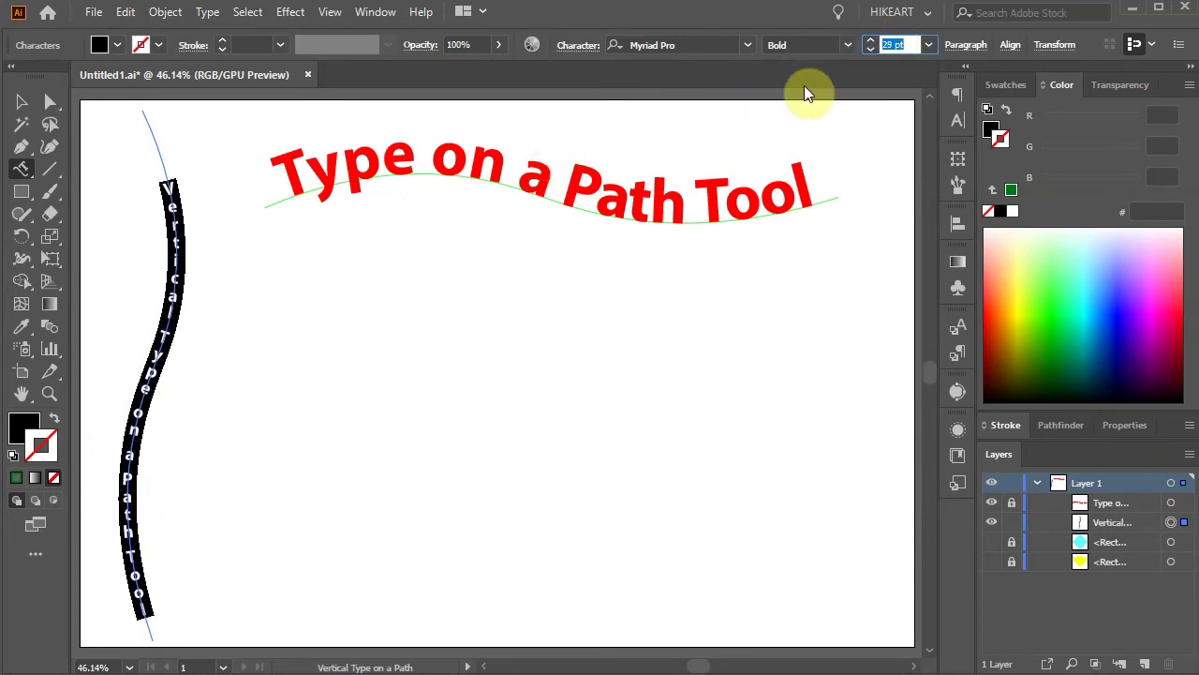
{"action": "left_click", "coordinate": [51, 101]}
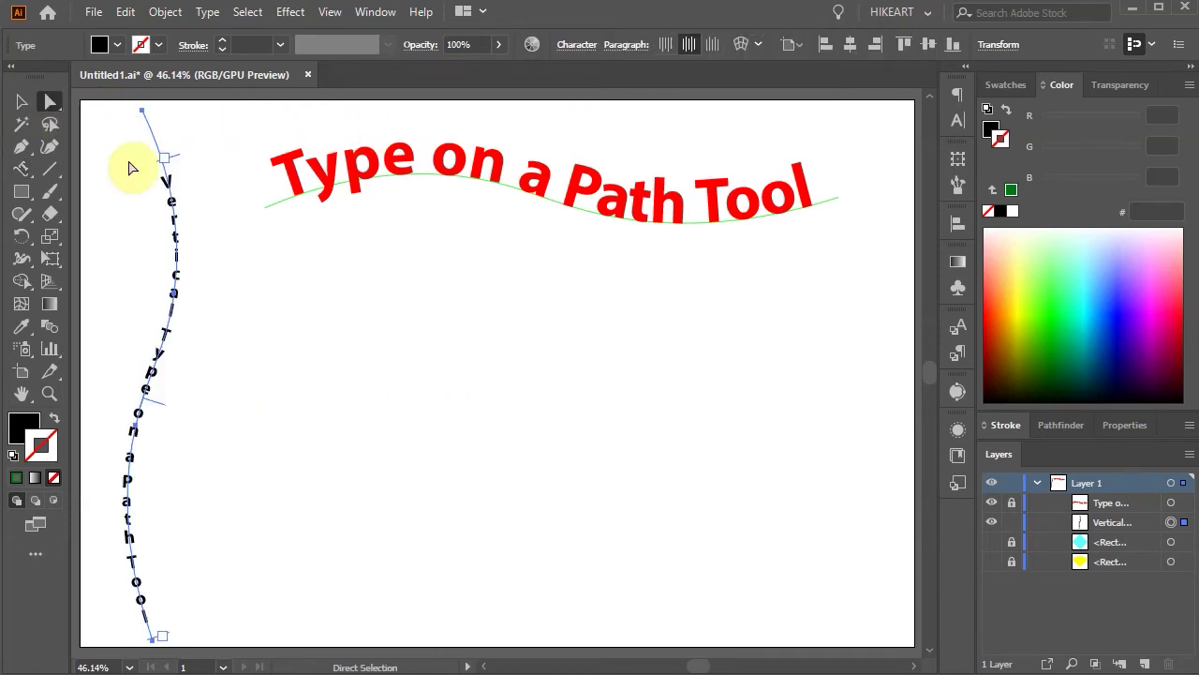
Select all the vertical path text and set it to 34 pt
{"action": "left_click_drag", "start_coordinate": [174, 157], "coordinate": [160, 231]}
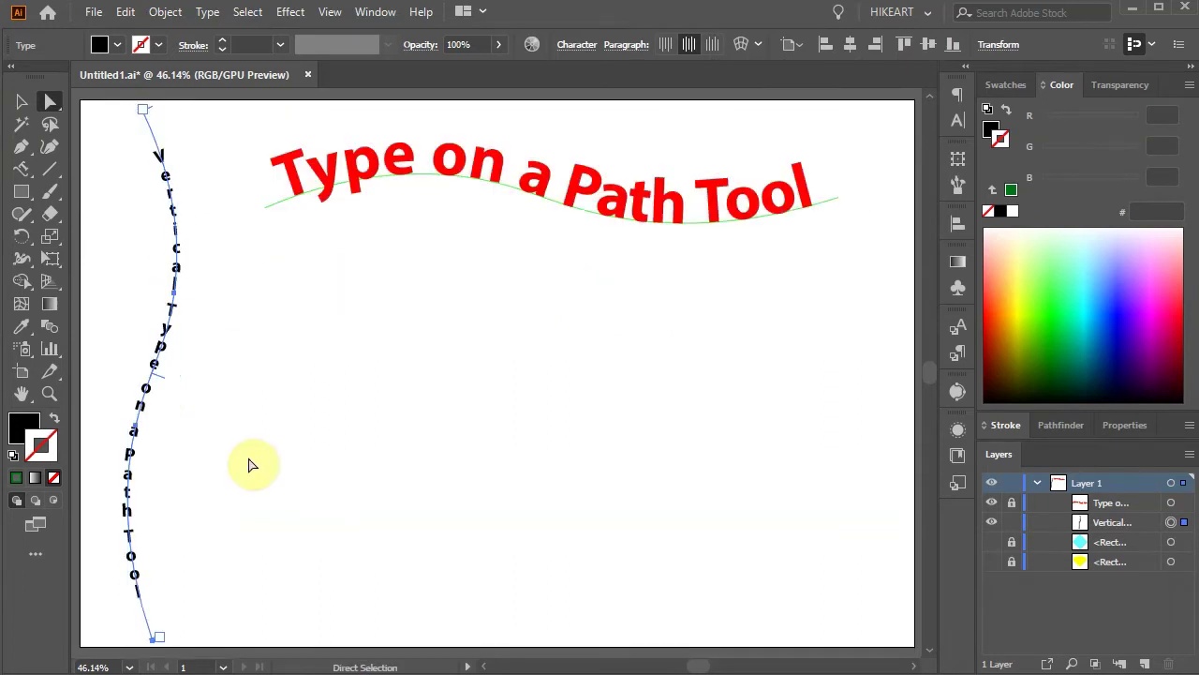
{"action": "left_click", "coordinate": [29, 171]}
{"action": "left_click_drag", "start_coordinate": [158, 152], "coordinate": [131, 596]}
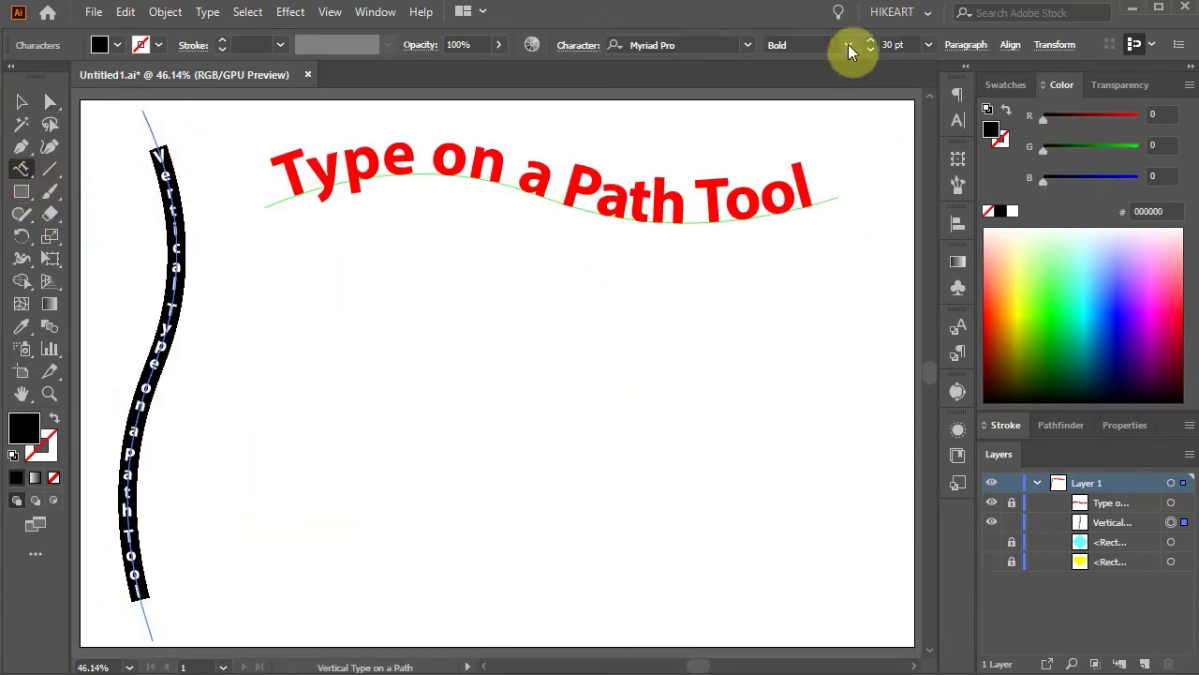
{"action": "left_click", "coordinate": [899, 44]}
{"action": "type", "text": "34"}
{"action": "key", "text": "Return"}
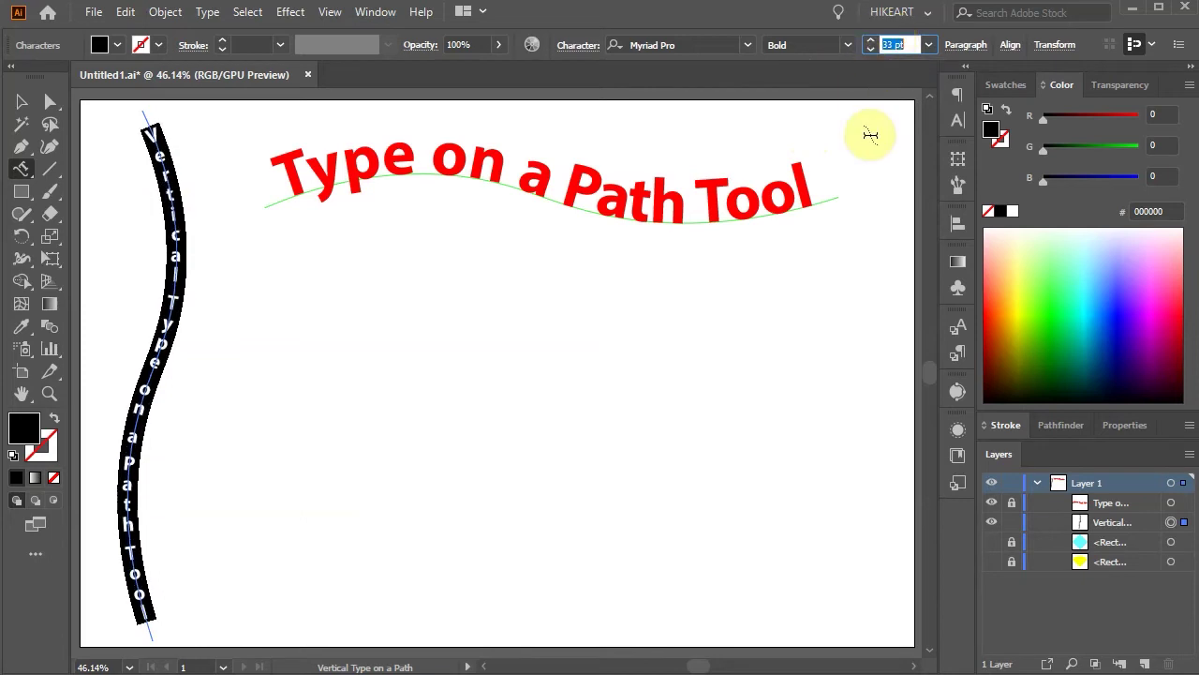
Colour the words 'Type', 'a' and 'Tool' red in the vertical text
{"action": "left_click_drag", "start_coordinate": [173, 285], "coordinate": [153, 369]}
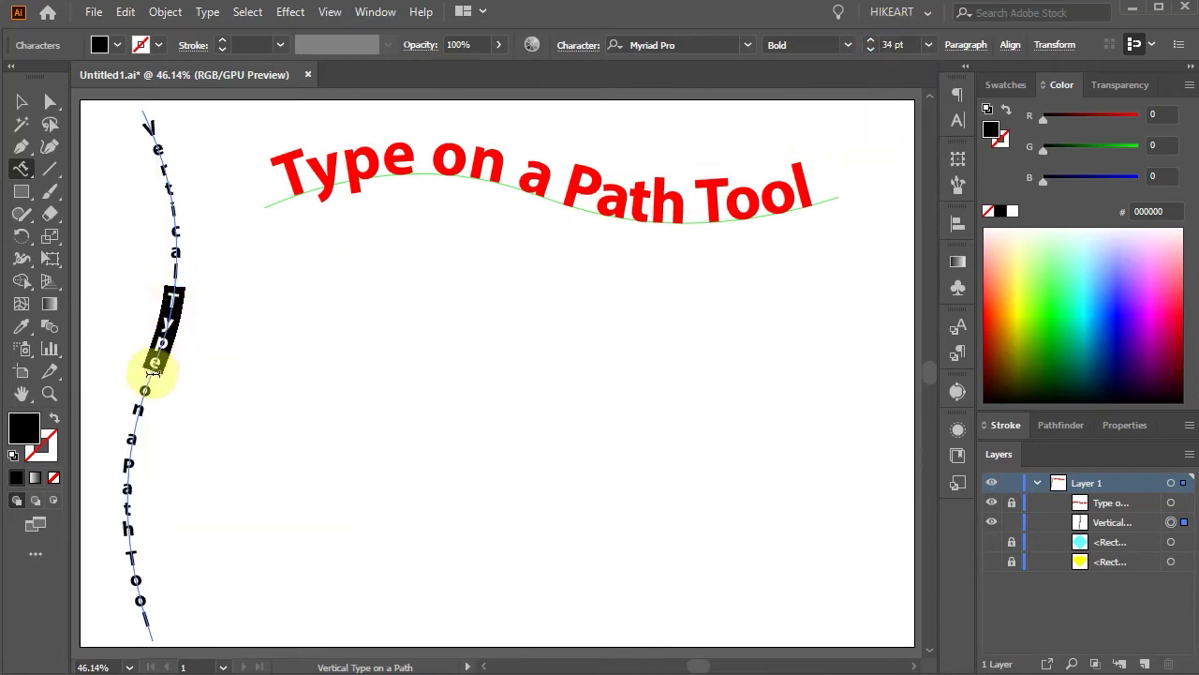
{"action": "left_click", "coordinate": [1005, 84]}
{"action": "left_click", "coordinate": [1041, 143]}
{"action": "left_click_drag", "start_coordinate": [134, 428], "coordinate": [132, 442]}
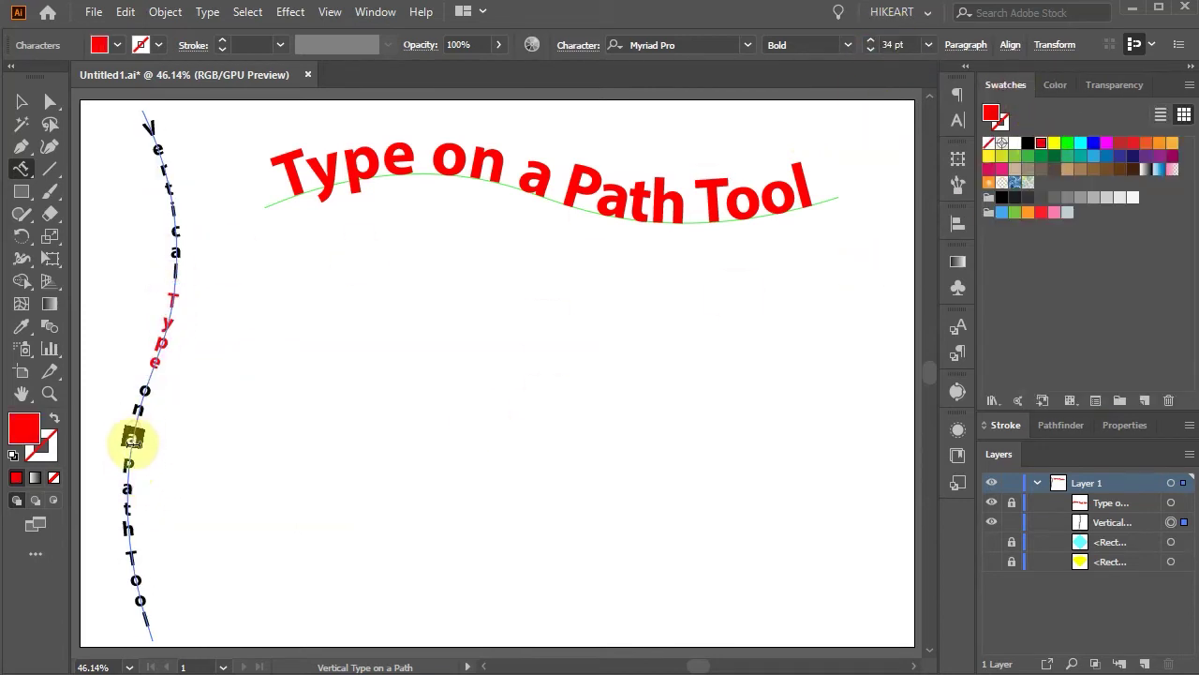
{"action": "left_click", "coordinate": [1042, 143]}
{"action": "left_click_drag", "start_coordinate": [134, 549], "coordinate": [150, 630]}
{"action": "left_click", "coordinate": [1041, 143]}
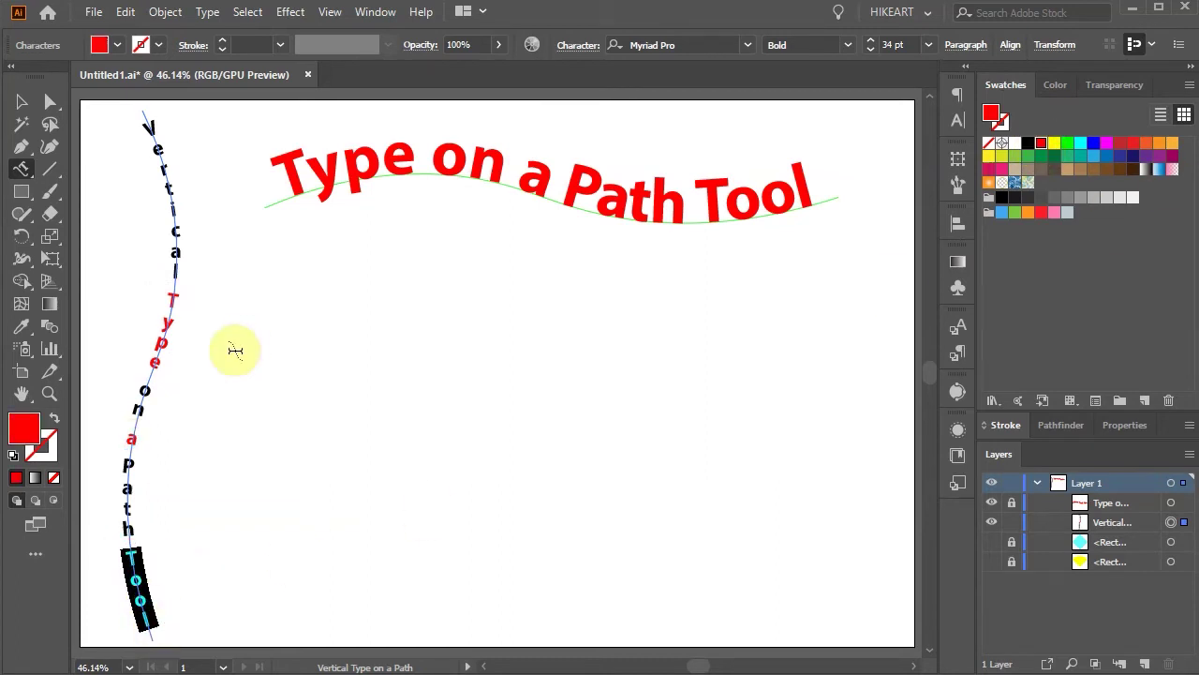
{"action": "left_click", "coordinate": [268, 444]}
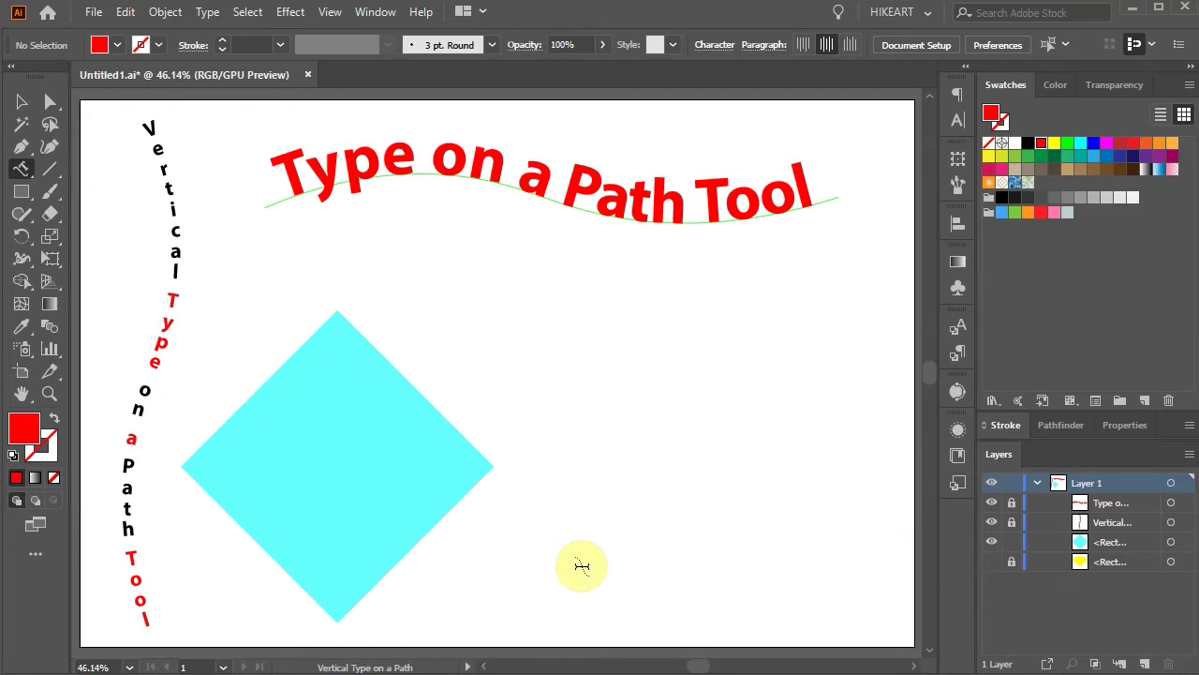
Undo a trial Type on a Path on the cyan diamond, then lock it in Layers
{"action": "left_click", "coordinate": [50, 101]}
{"action": "left_click", "coordinate": [257, 438]}
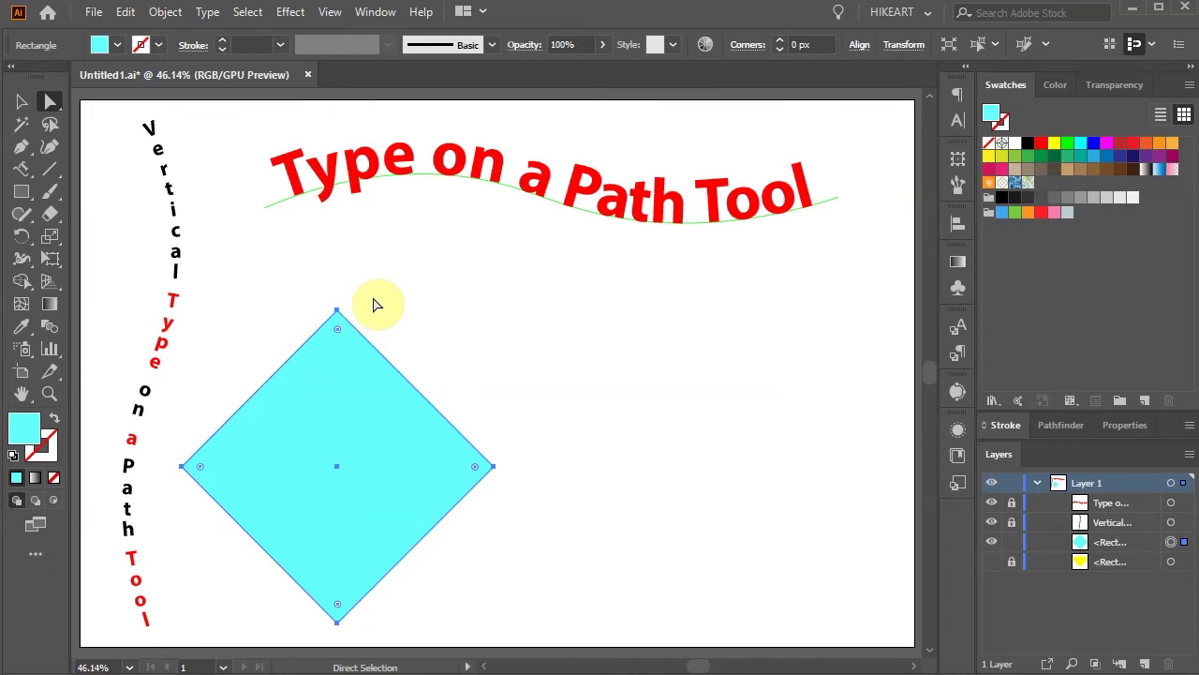
{"action": "left_click", "coordinate": [22, 170]}
{"action": "left_click", "coordinate": [112, 215]}
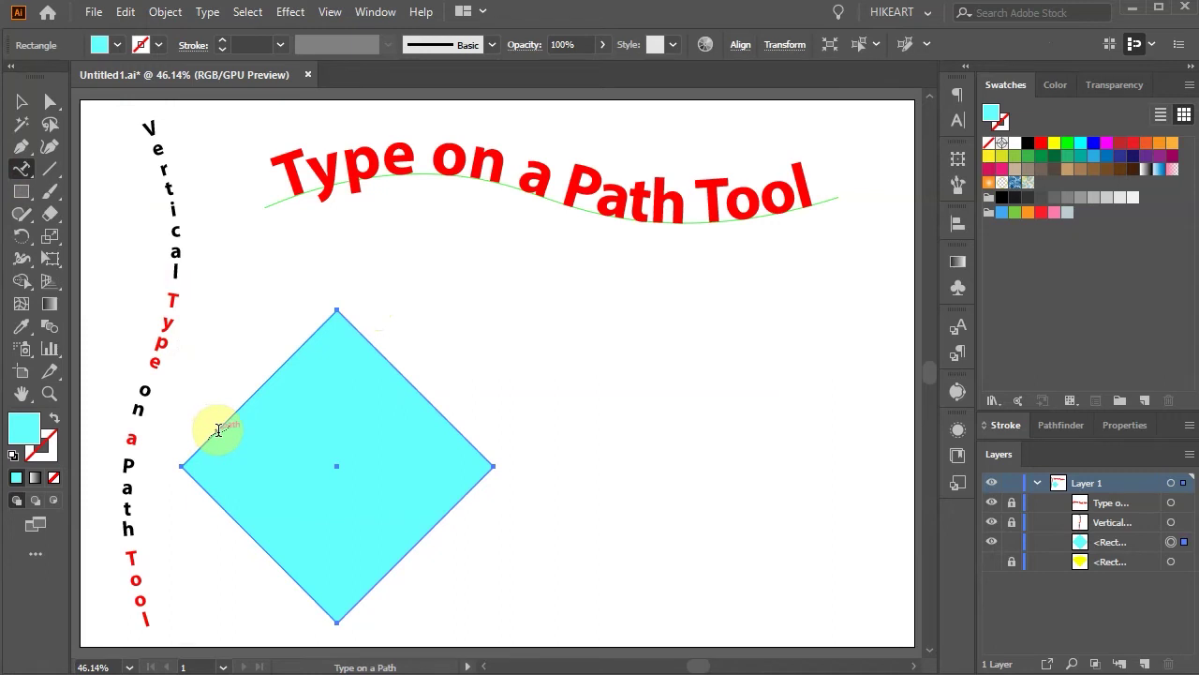
{"action": "left_click", "coordinate": [218, 431]}
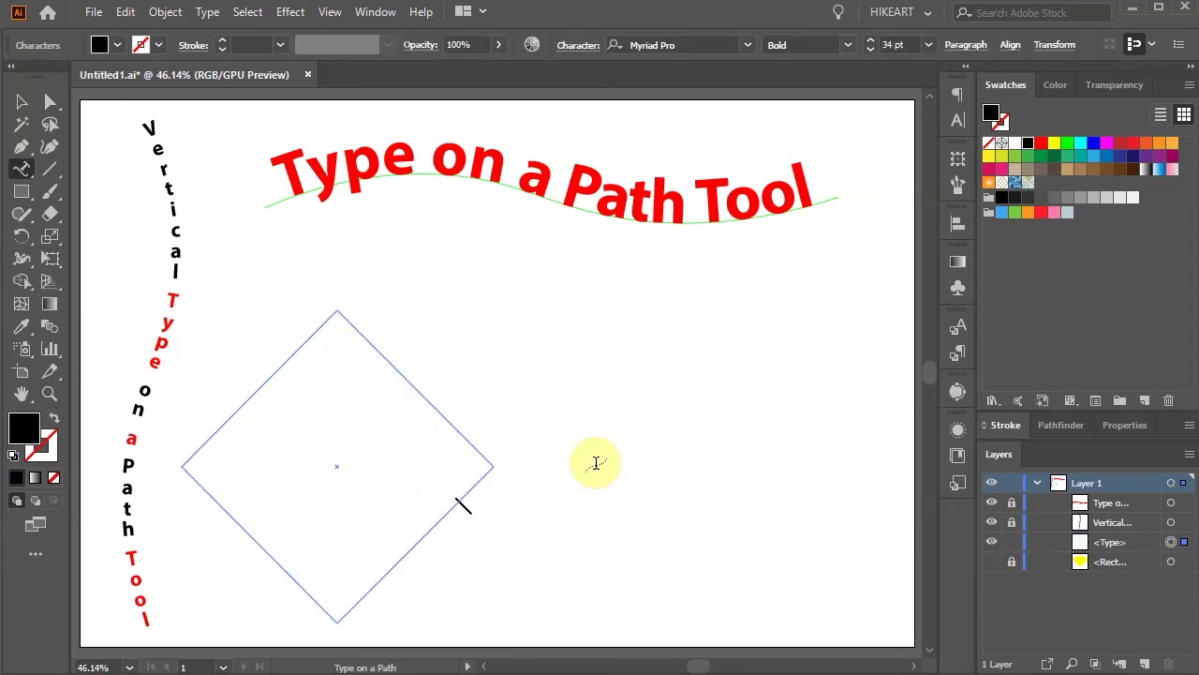
{"action": "key", "text": "ctrl+z"}
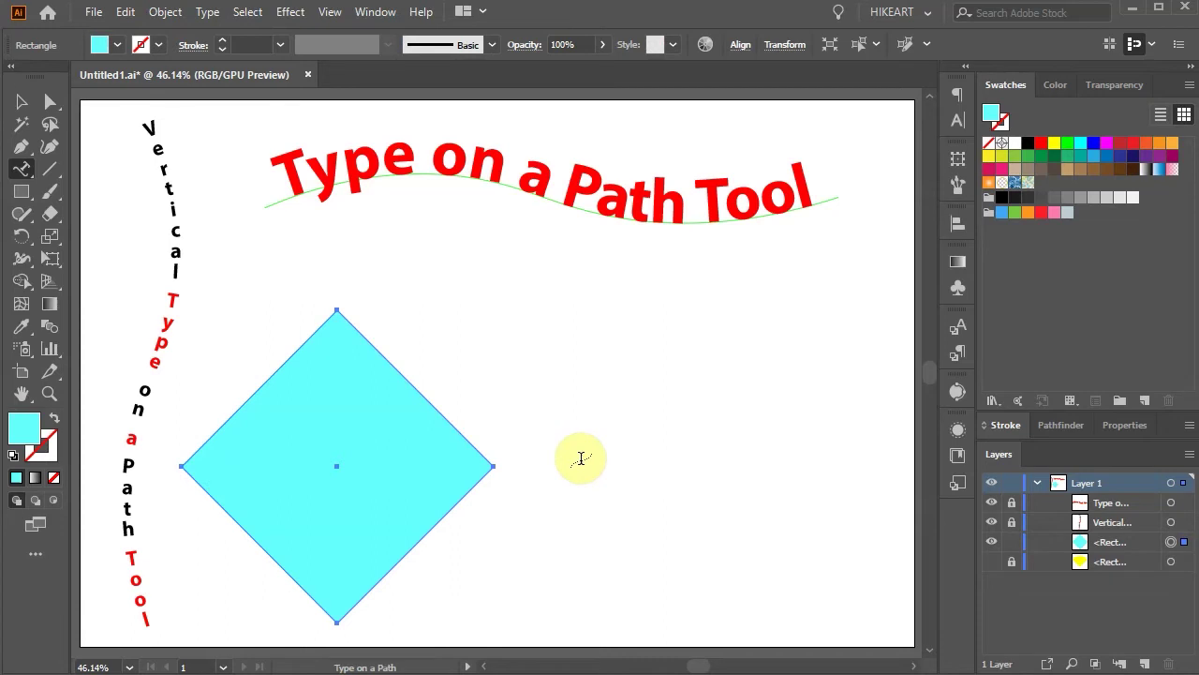
{"action": "key", "text": "a"}
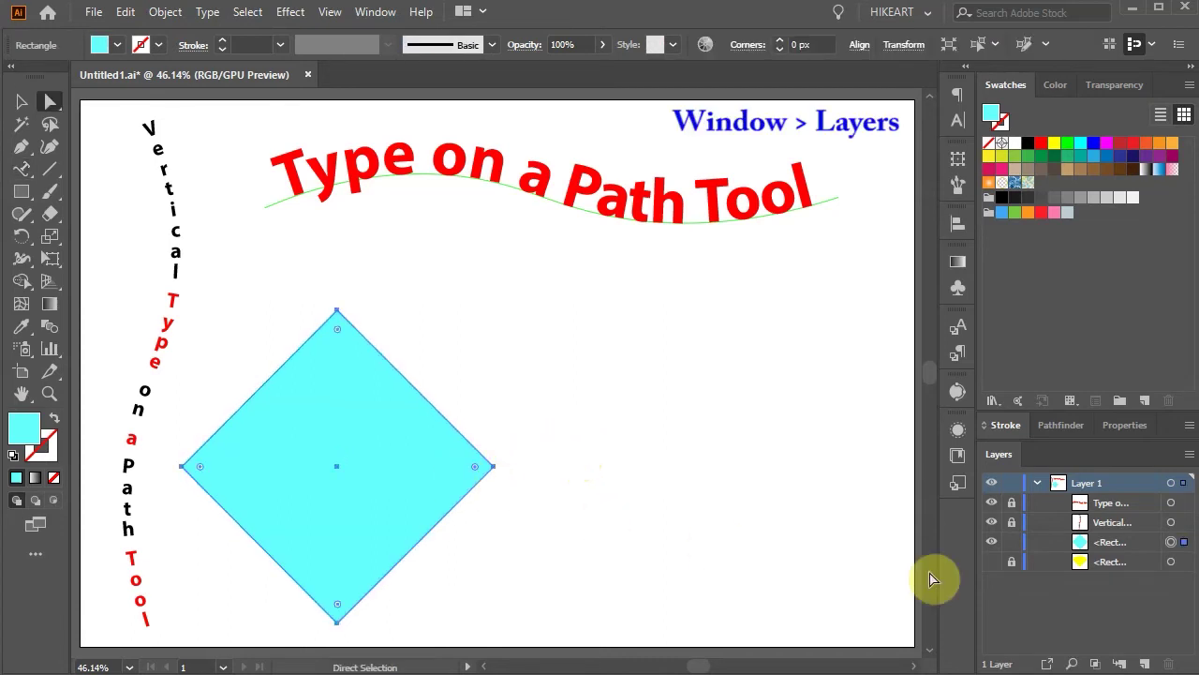
{"action": "left_click", "coordinate": [1012, 544]}
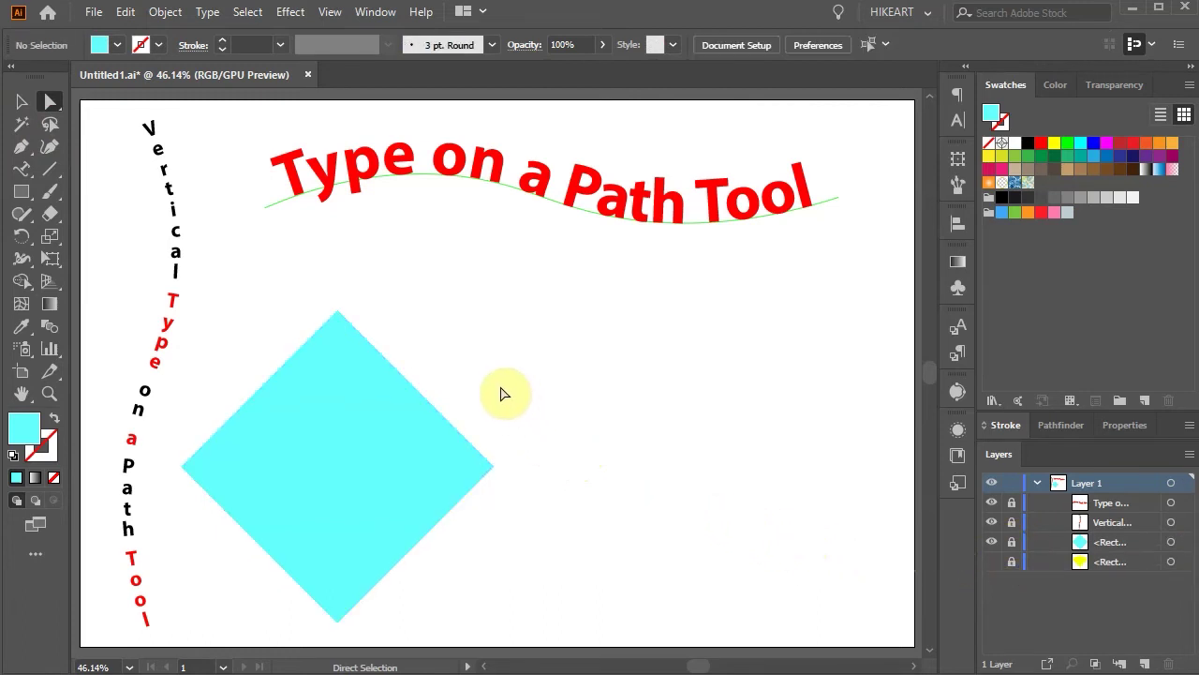
Draw an unfilled red-stroked line from the diamond's left corner to its top corner
{"action": "key", "text": "p"}
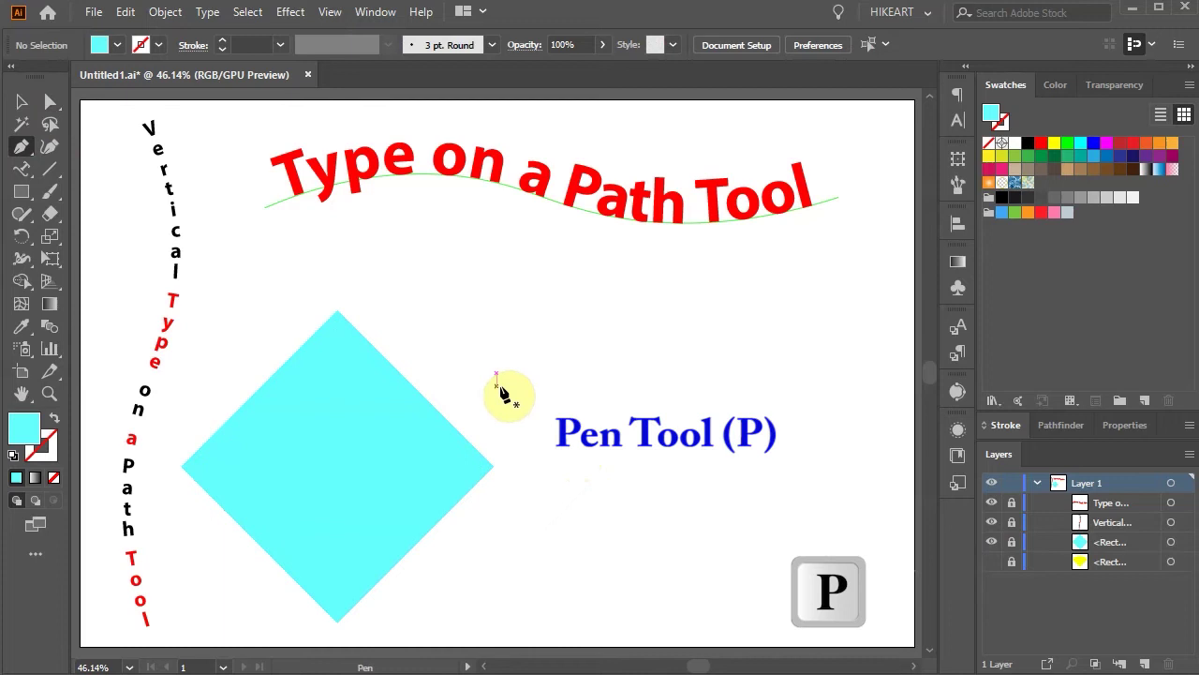
{"action": "left_click", "coordinate": [53, 418]}
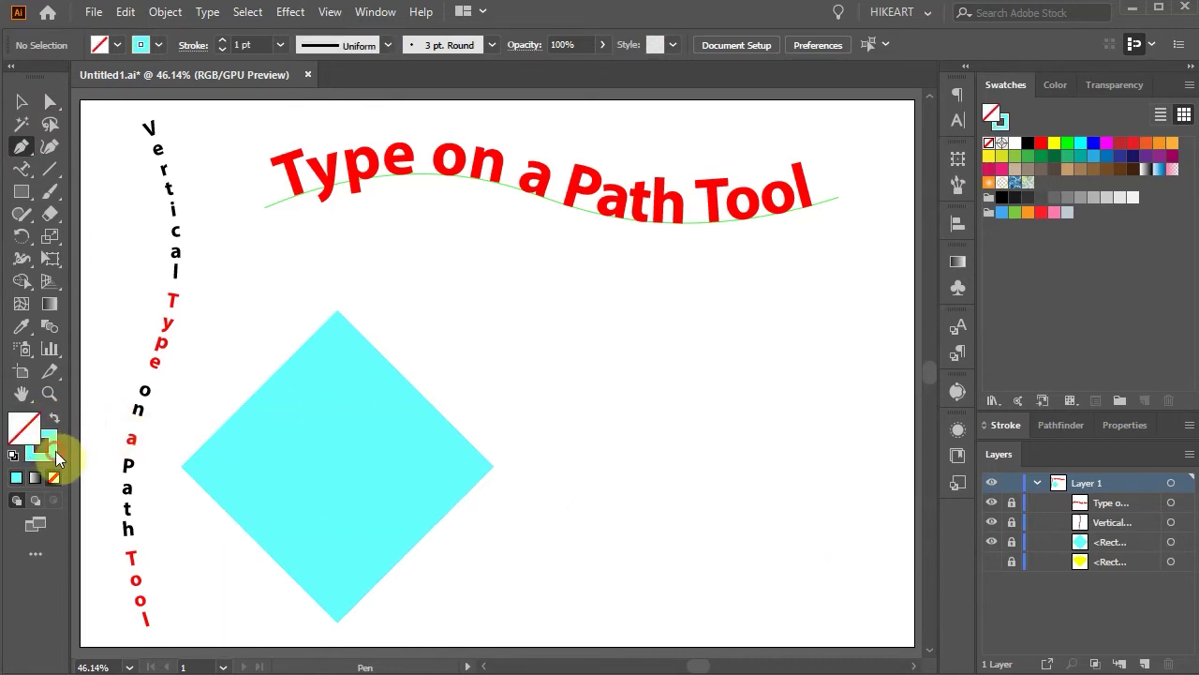
{"action": "left_click", "coordinate": [54, 452]}
{"action": "left_click", "coordinate": [1003, 84]}
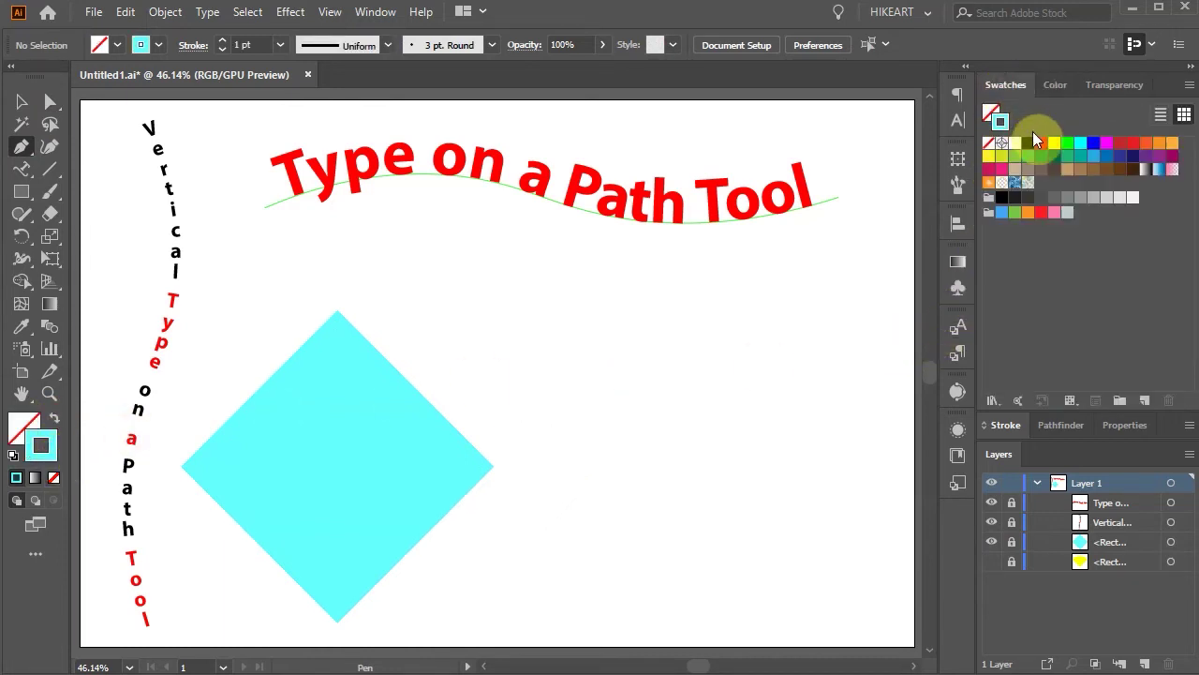
{"action": "left_click", "coordinate": [1041, 143]}
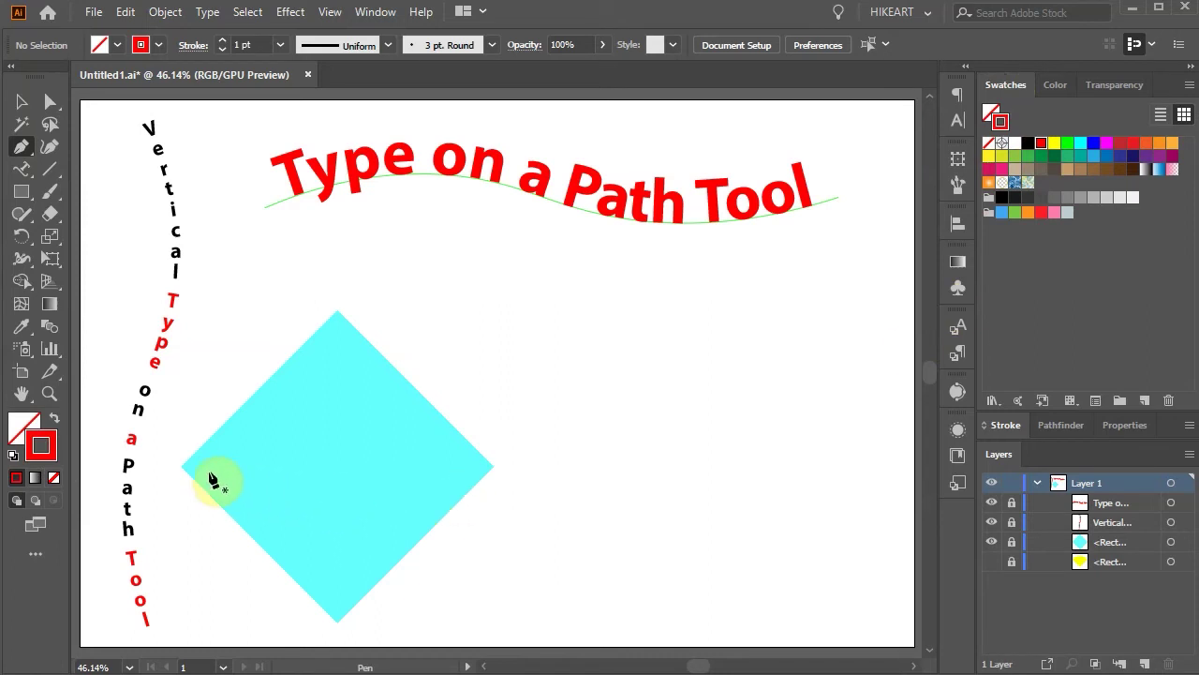
{"action": "left_click", "coordinate": [182, 466]}
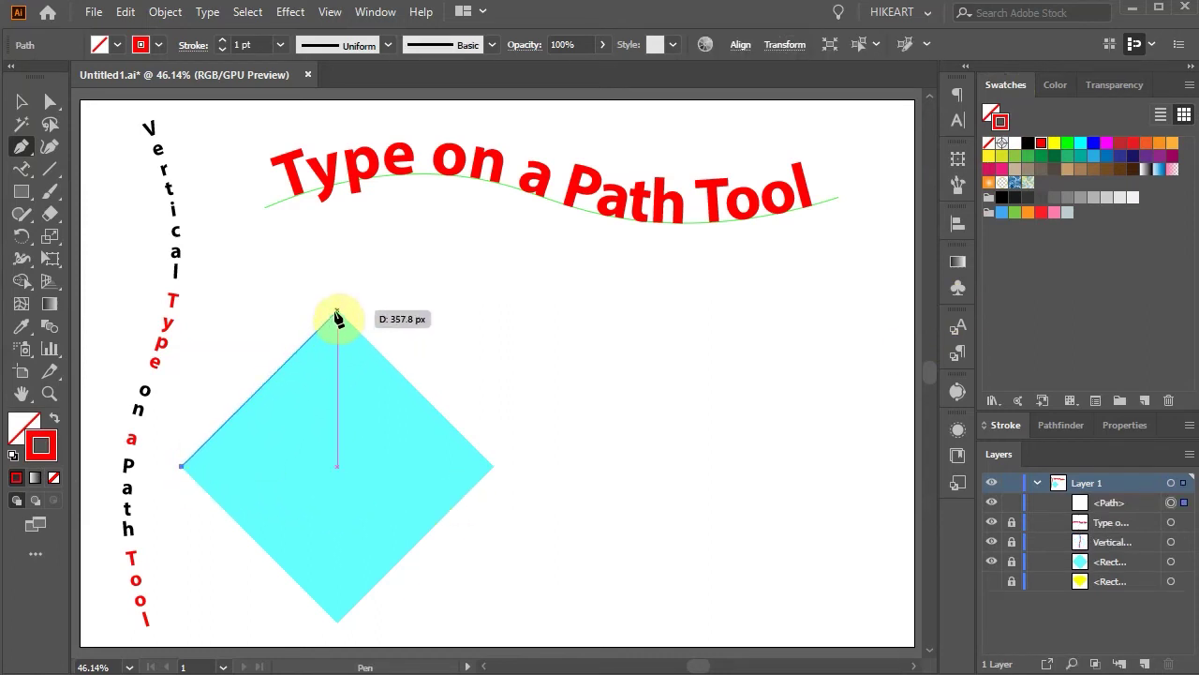
{"action": "left_click", "coordinate": [338, 310]}
{"action": "left_click", "coordinate": [377, 299], "text": "ctrl"}
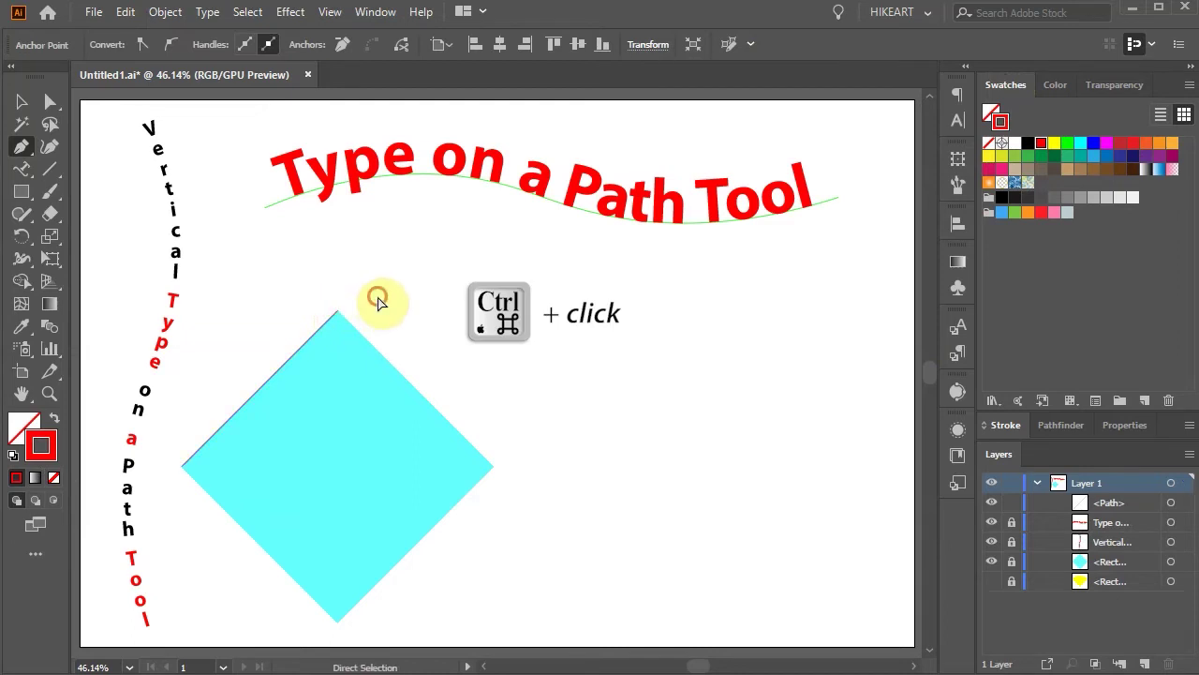
{"action": "key", "text": "v"}
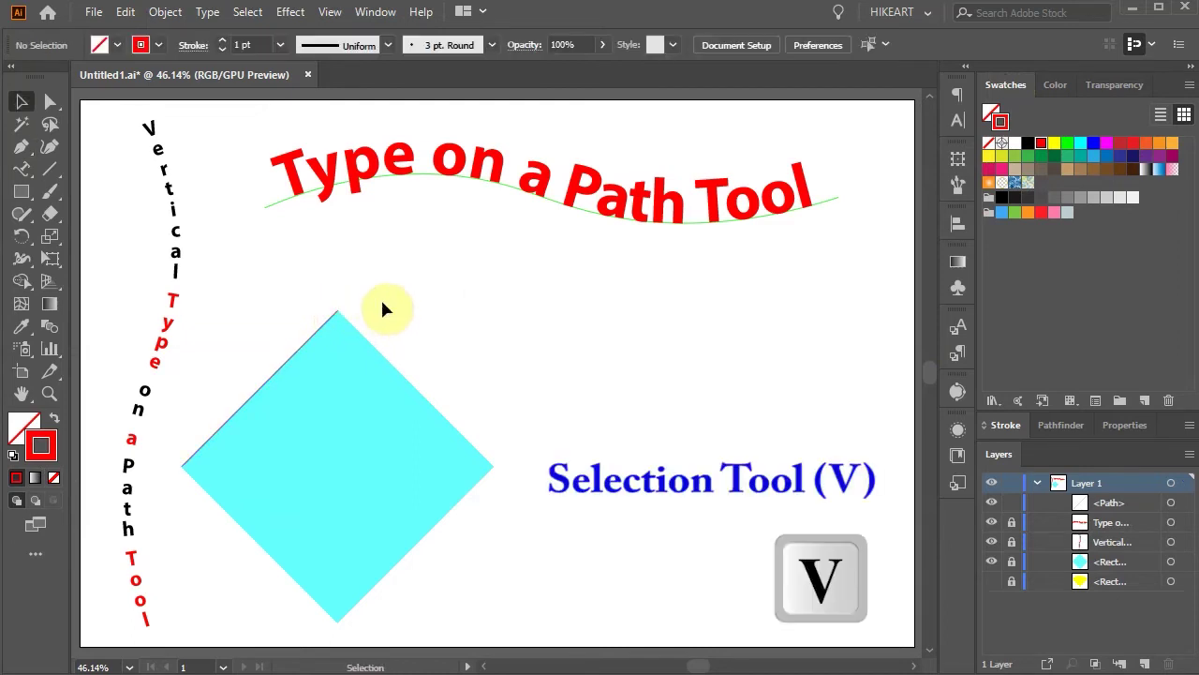
Type 'Type on a Path' along the diamond's upper-left edge with the Type on a Path tool
{"action": "left_click", "coordinate": [323, 325]}
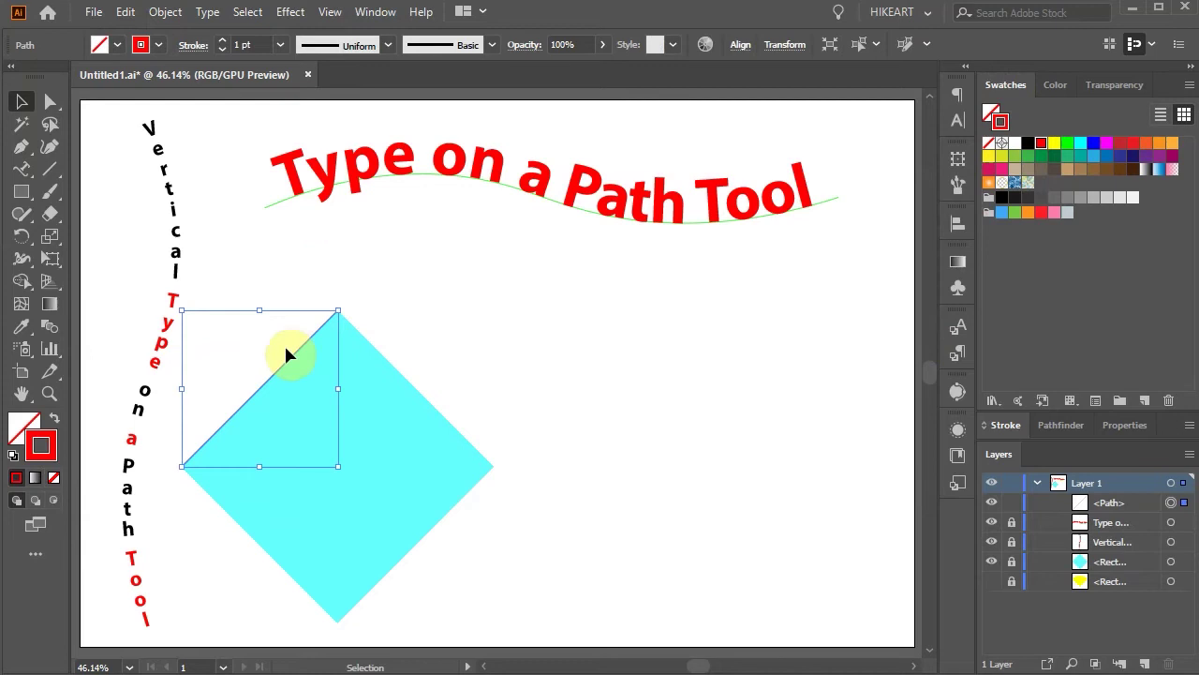
{"action": "left_click_drag", "start_coordinate": [24, 176], "coordinate": [138, 214]}
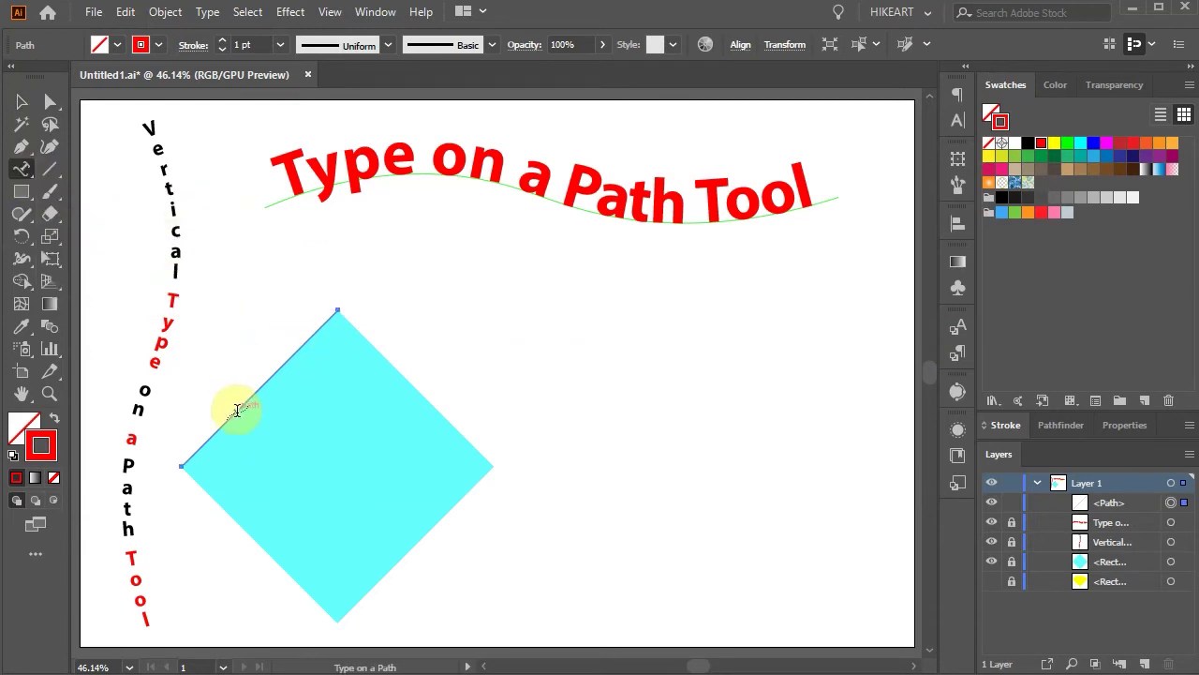
{"action": "left_click", "coordinate": [235, 407]}
{"action": "type", "text": "Type on a Path"}
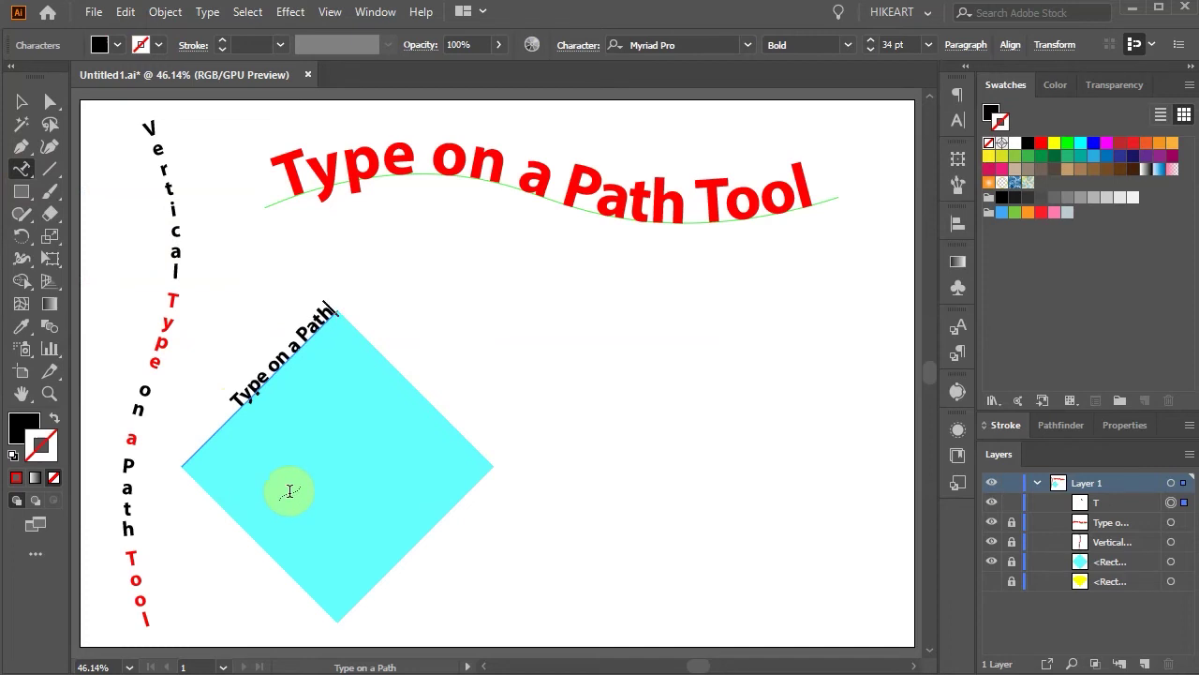
Drag the path text's start bracket down to the diamond's left corner
{"action": "left_click", "coordinate": [49, 108]}
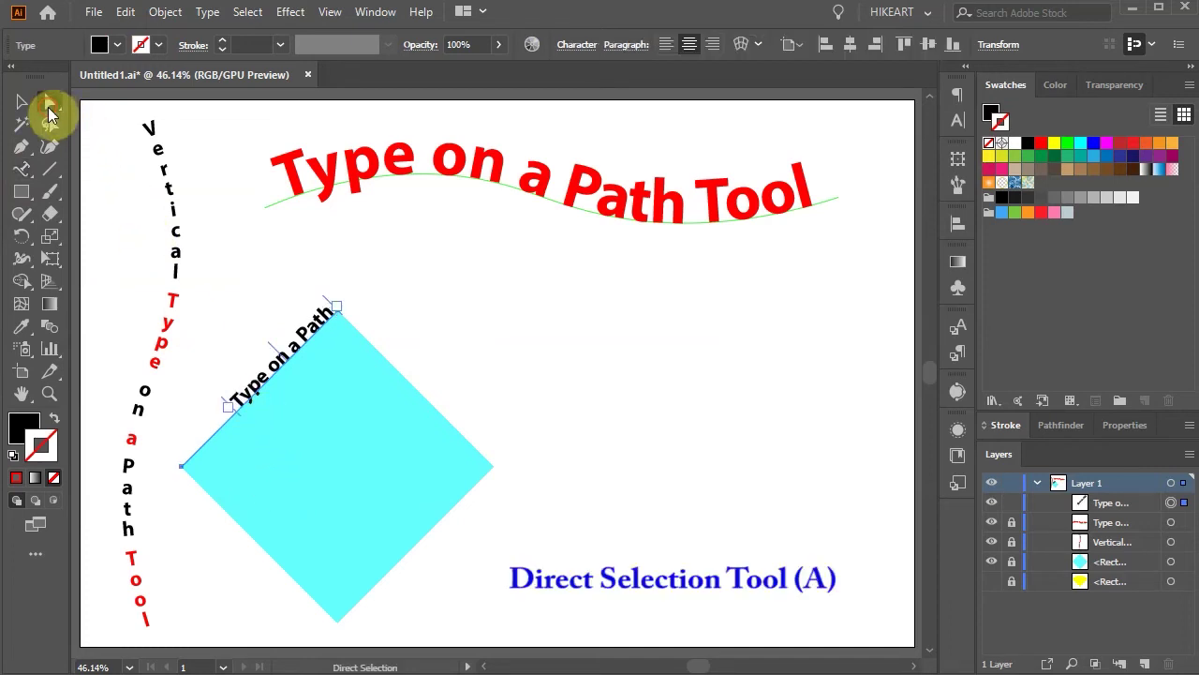
{"action": "left_click", "coordinate": [240, 414]}
{"action": "left_click_drag", "start_coordinate": [226, 430], "coordinate": [186, 472]}
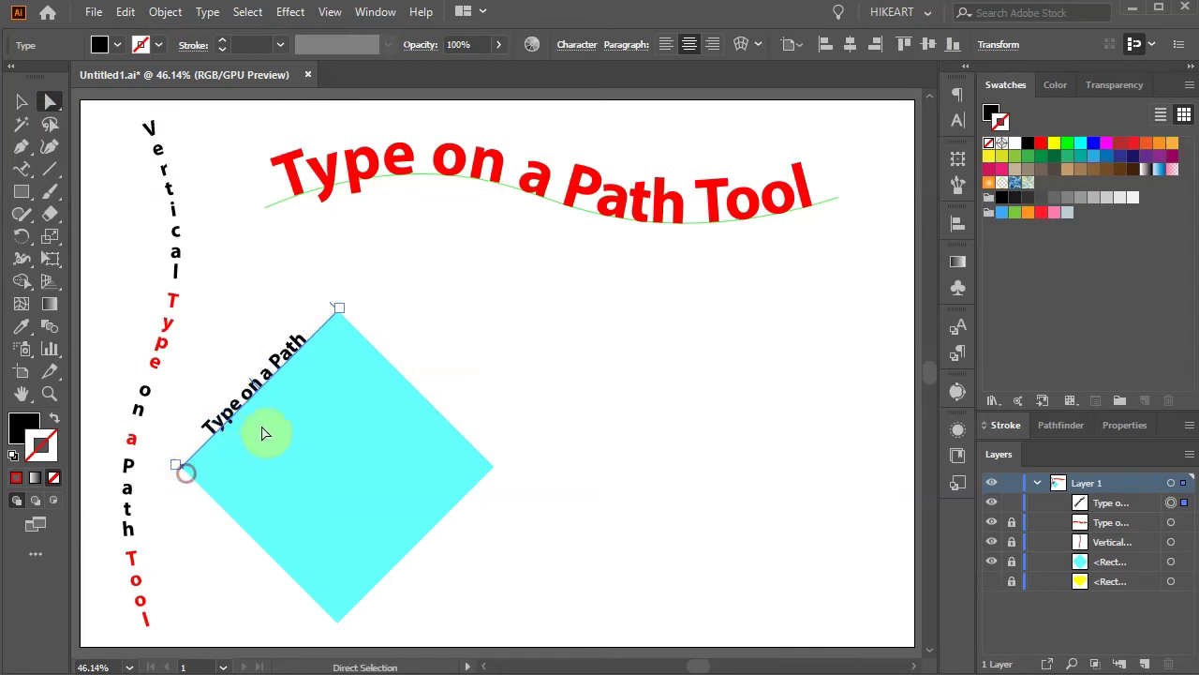
Center-align the diamond's path text in the Paragraph panel
{"action": "left_click", "coordinate": [957, 95]}
{"action": "left_click", "coordinate": [741, 119]}
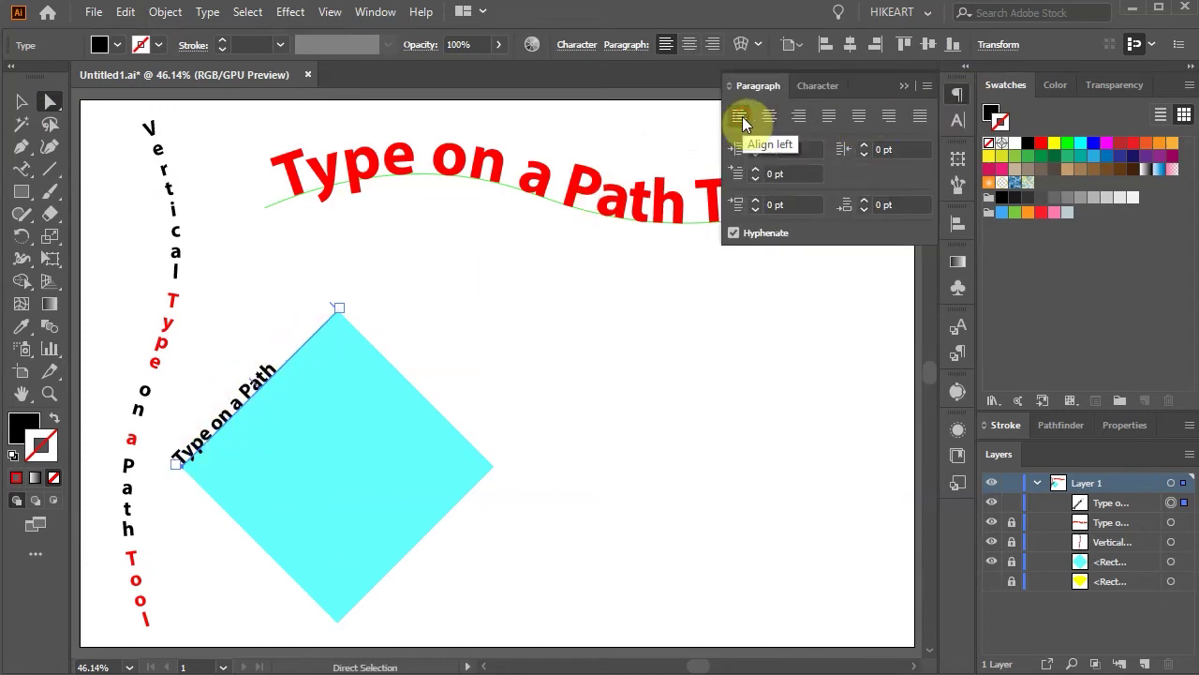
{"action": "left_click", "coordinate": [799, 117]}
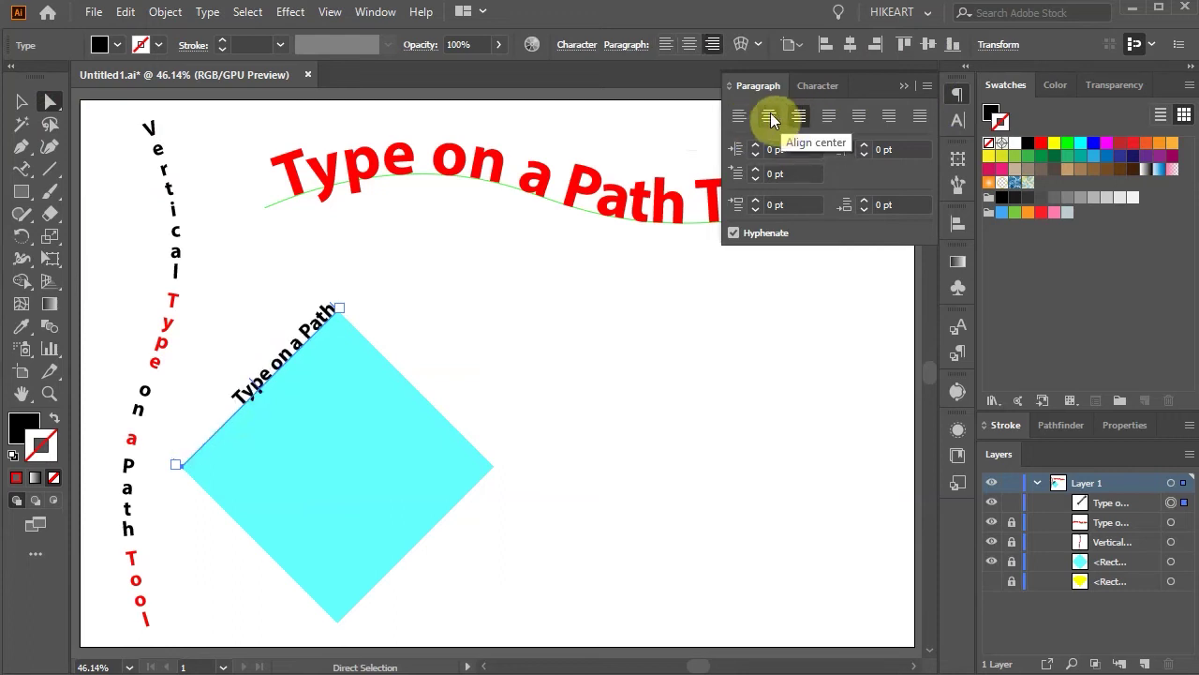
{"action": "left_click", "coordinate": [769, 117]}
Change the path text's font style to Regular and its size to 54 pt
{"action": "left_click", "coordinate": [828, 87]}
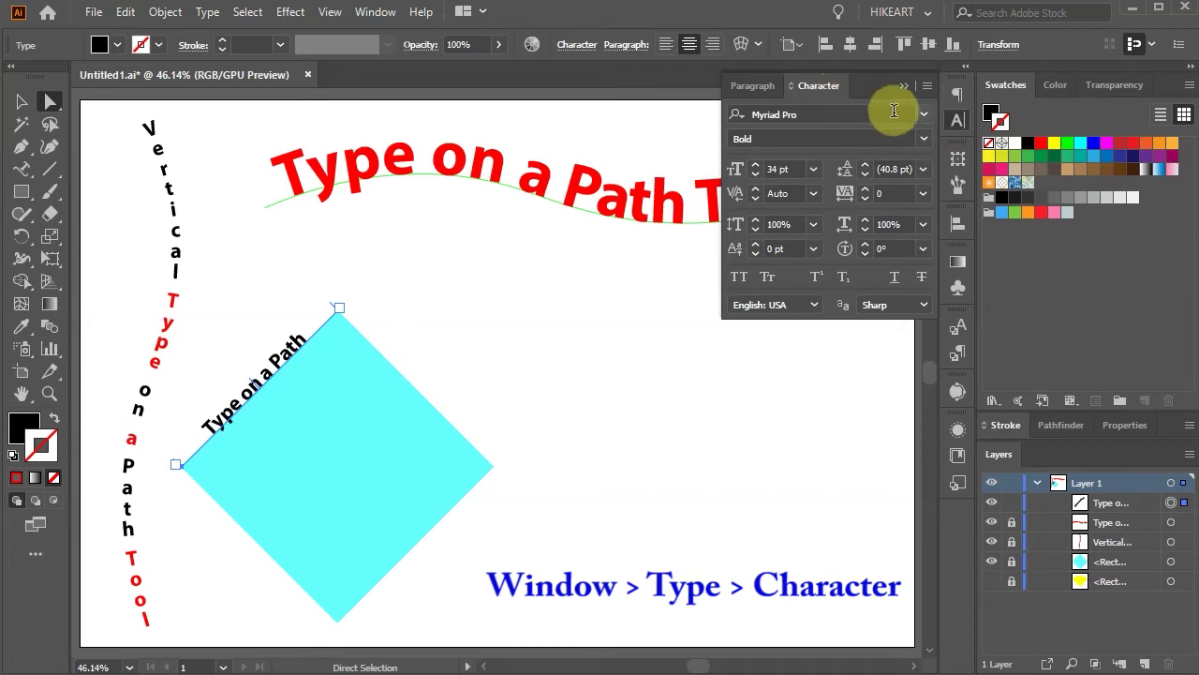
{"action": "left_click", "coordinate": [924, 138]}
{"action": "left_click", "coordinate": [790, 614]}
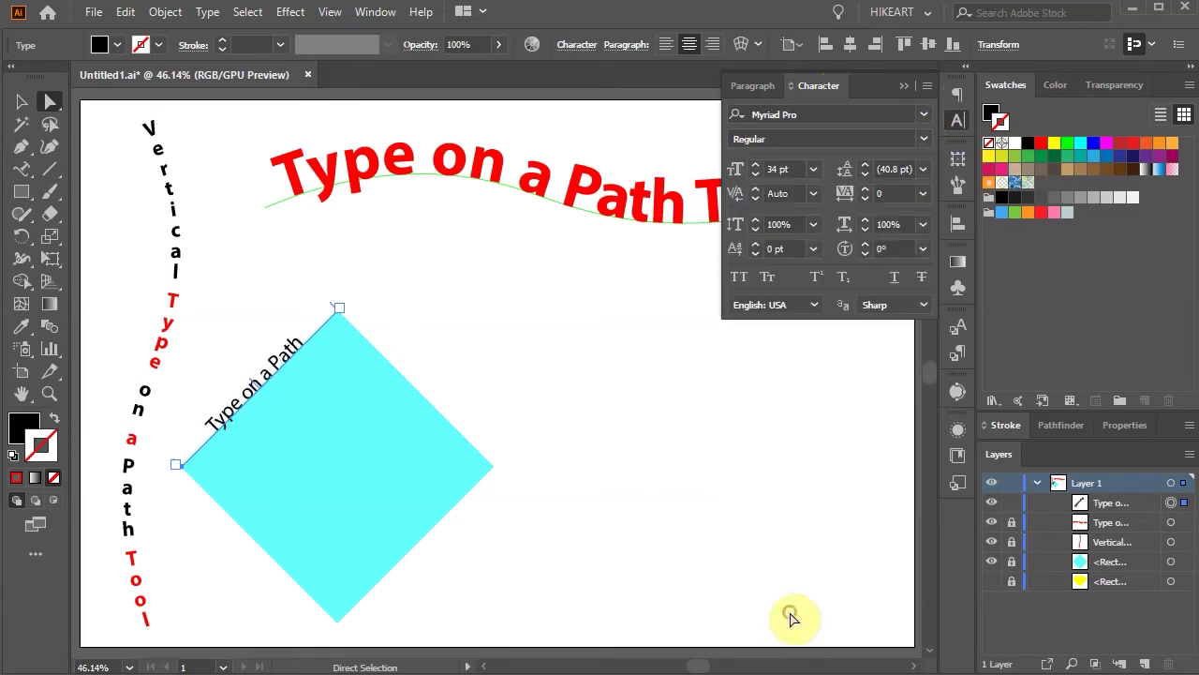
{"action": "left_click", "coordinate": [782, 169]}
{"action": "type", "text": "53"}
{"action": "key", "text": "Return"}
{"action": "key", "text": "Up"}
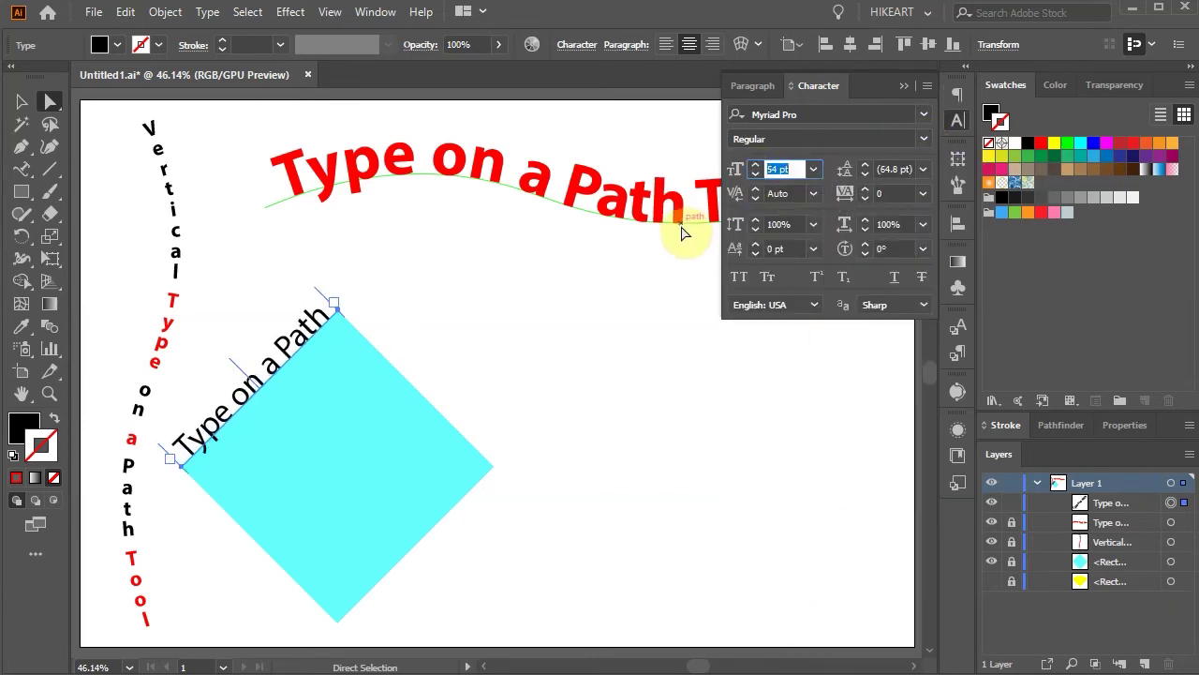
Nudge the path text's baseline shift down four times
{"action": "left_click", "coordinate": [757, 252]}
{"action": "left_click", "coordinate": [757, 252]}
{"action": "left_click", "coordinate": [757, 252]}
{"action": "left_click", "coordinate": [757, 252]}
Deselect the text and make the hidden yellow wedge visible in Layers
{"action": "key", "text": "ctrl+shift+a"}
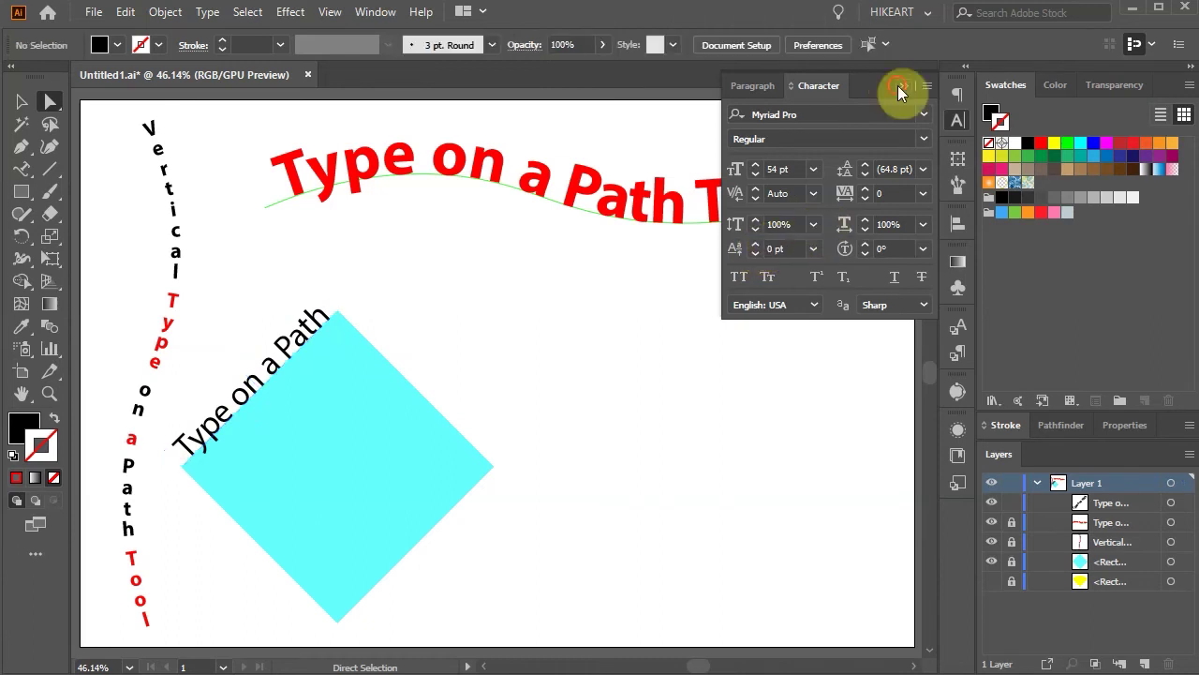
{"action": "left_click", "coordinate": [904, 85]}
{"action": "left_click", "coordinate": [992, 581]}
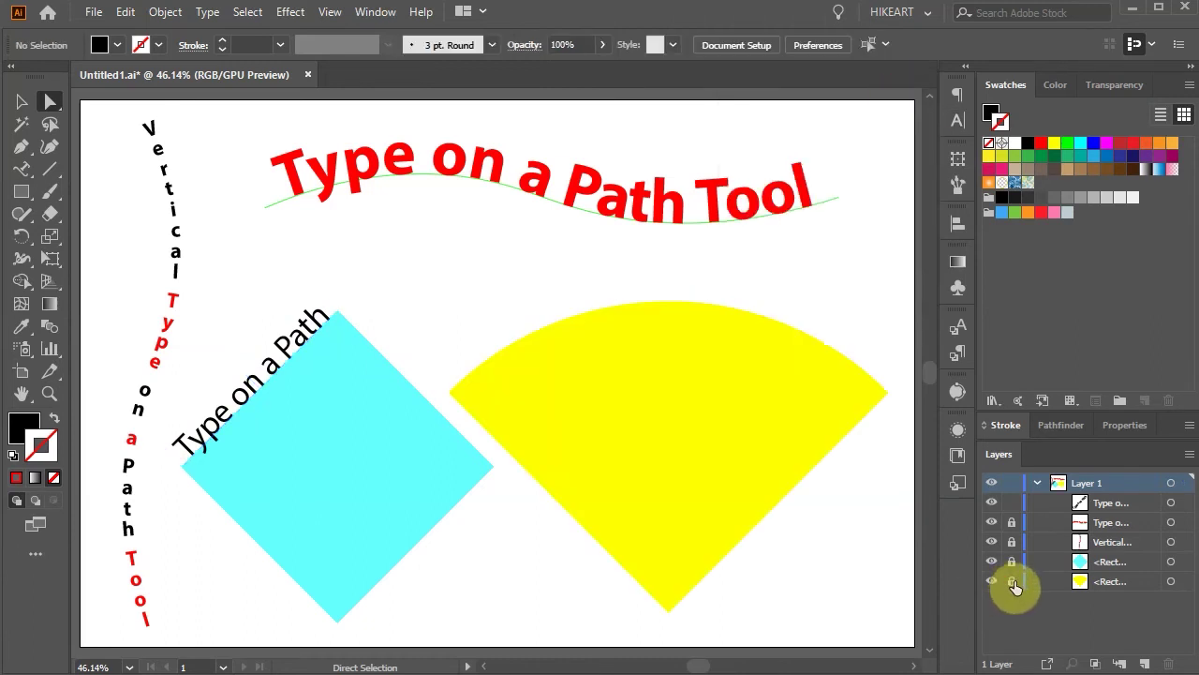
Copy the yellow wedge and paste the copy in front of it
{"action": "left_click", "coordinate": [753, 439]}
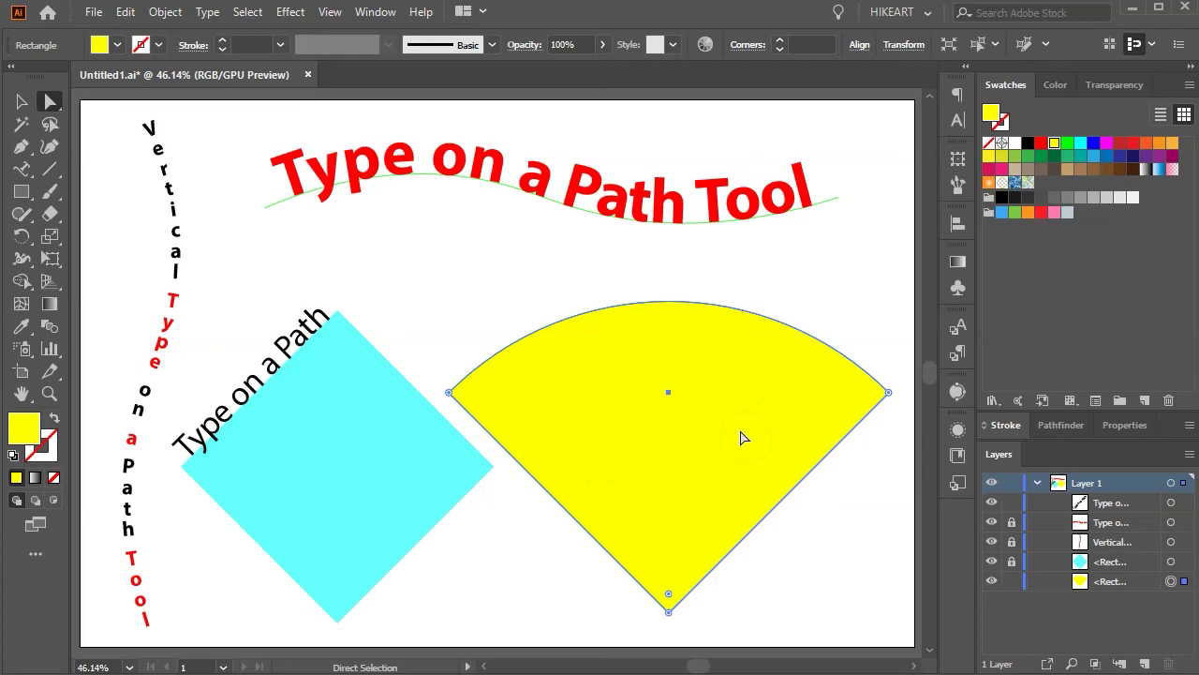
{"action": "key", "text": "ctrl+c"}
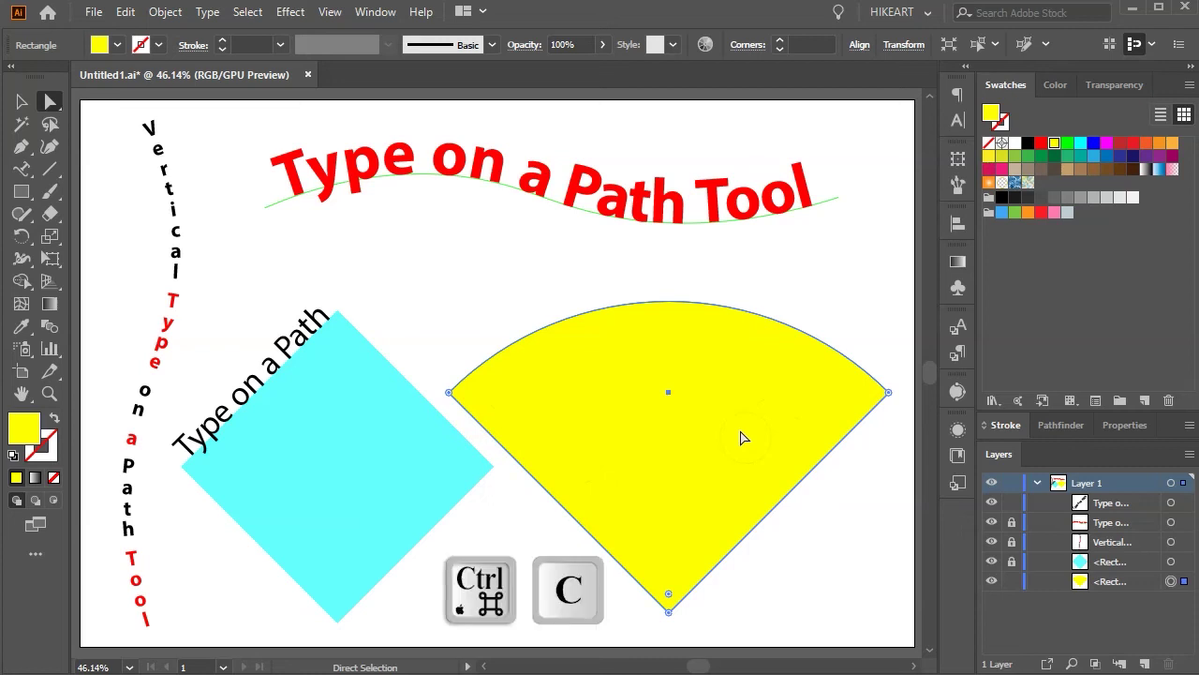
{"action": "key", "text": "ctrl+f"}
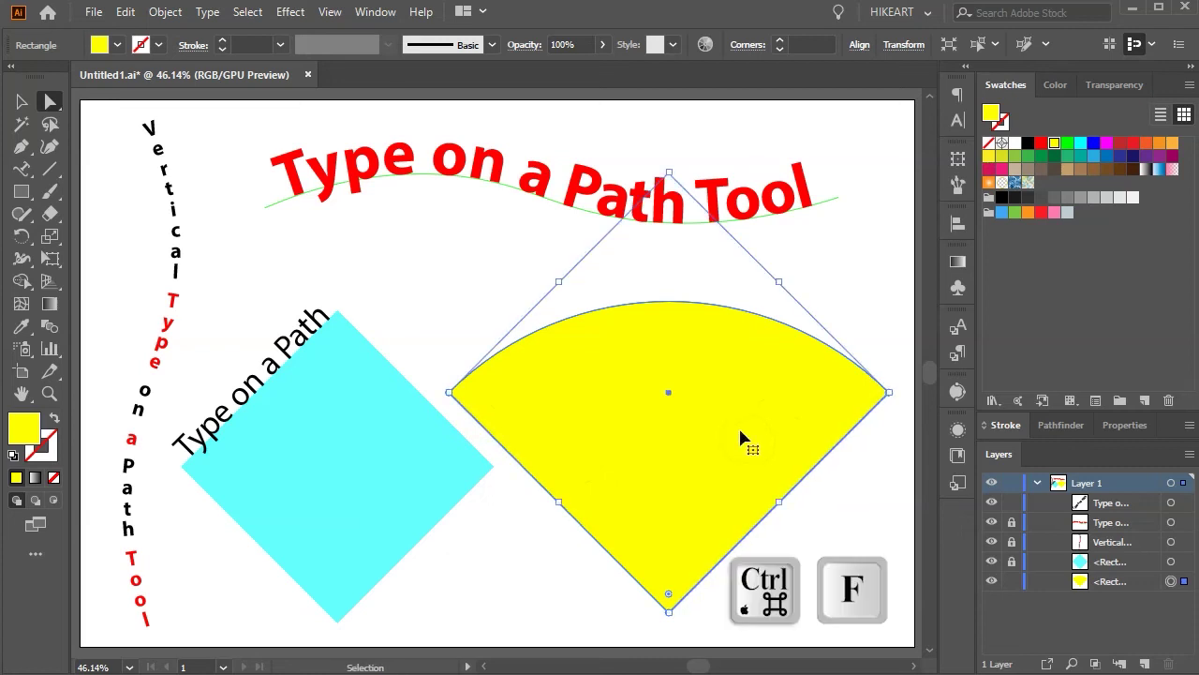
{"action": "key", "text": "a"}
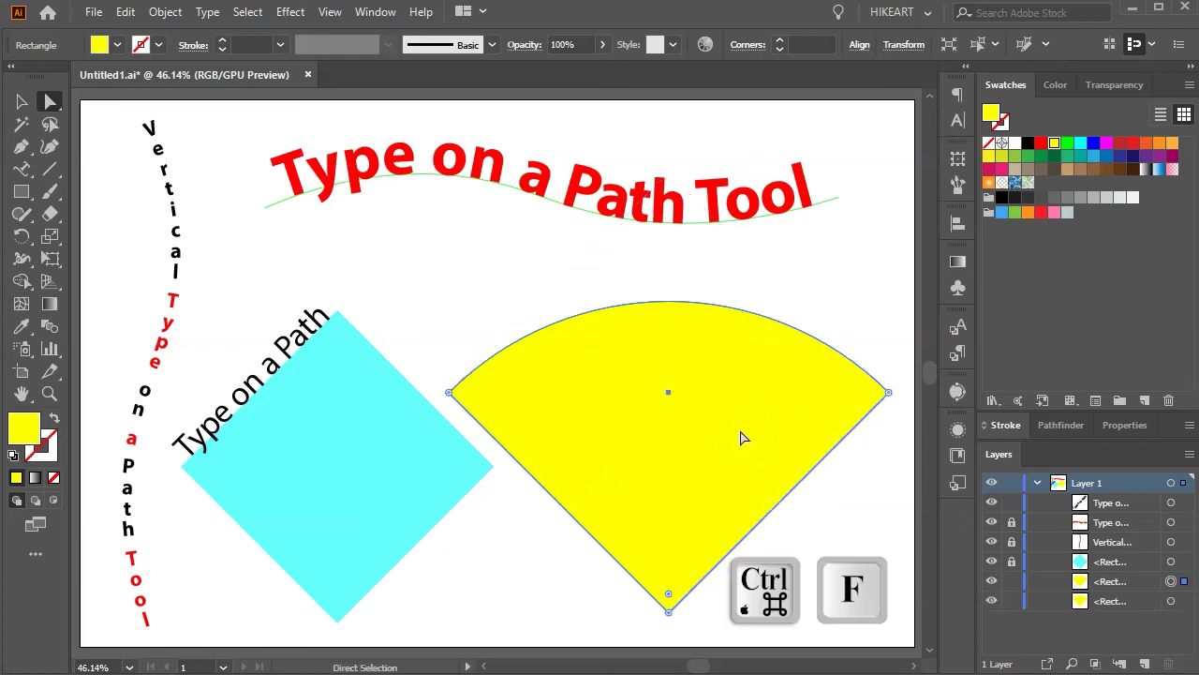
Give the wedge copy a red stroke and no fill
{"action": "left_click", "coordinate": [1041, 143]}
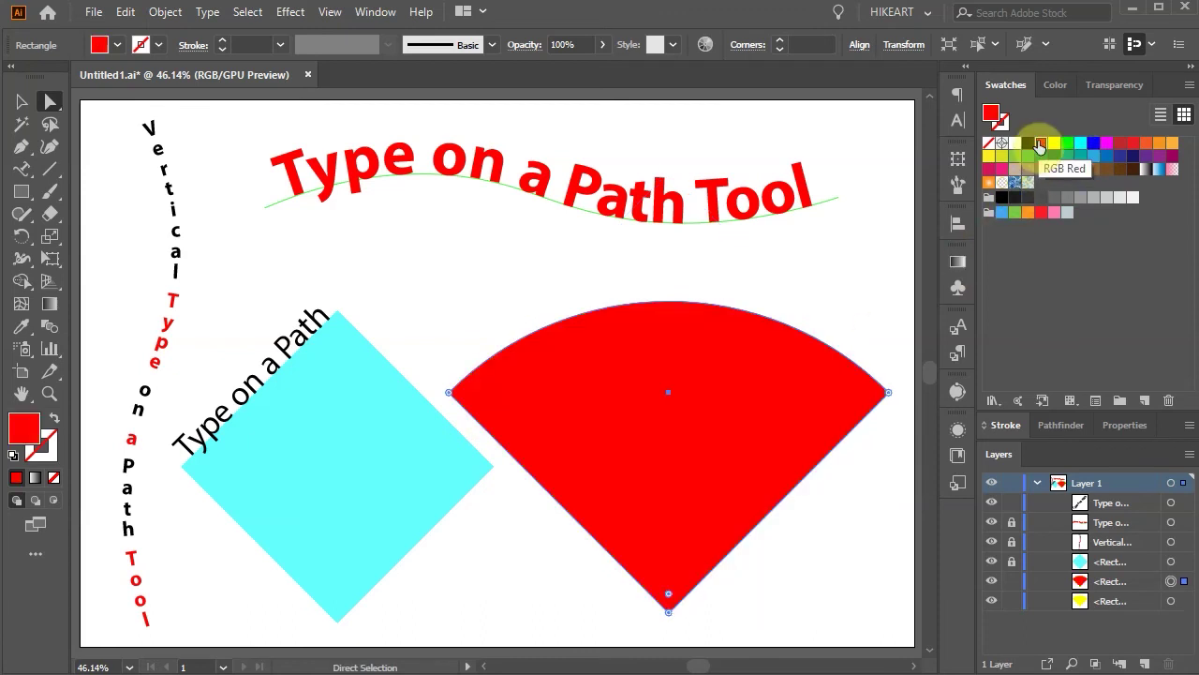
{"action": "left_click", "coordinate": [54, 419]}
{"action": "left_click", "coordinate": [49, 458]}
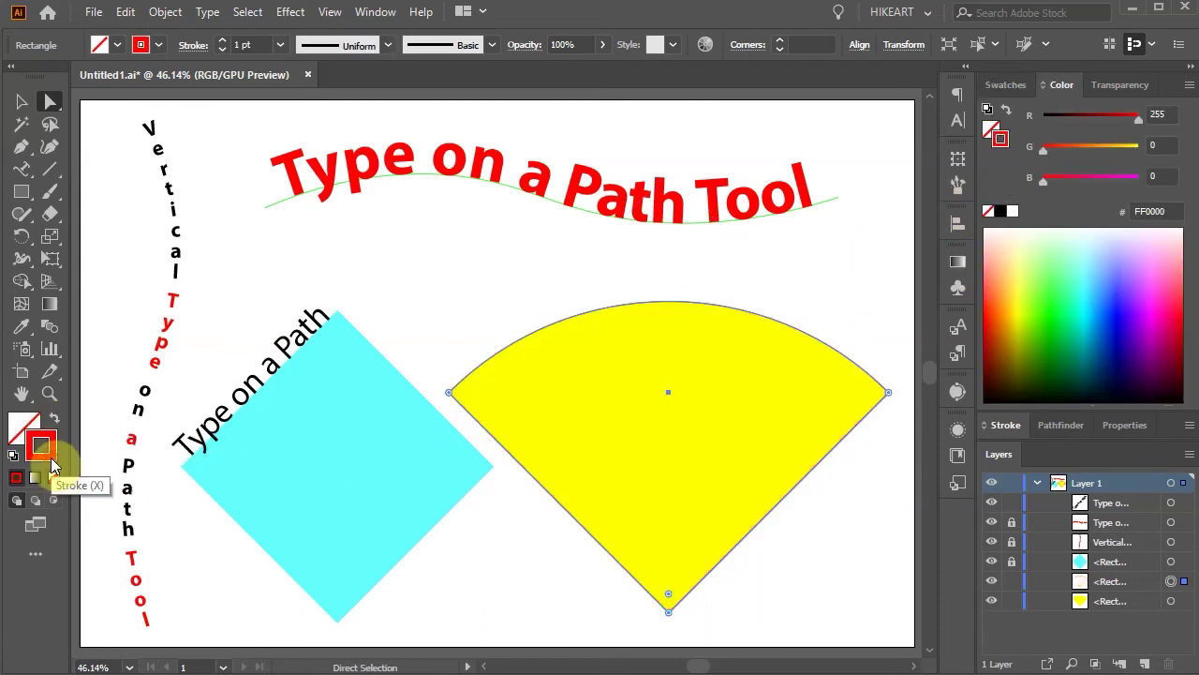
{"action": "left_click", "coordinate": [803, 527]}
Lock the original yellow wedge in Layers and select the red-outlined copy
{"action": "left_click", "coordinate": [991, 600]}
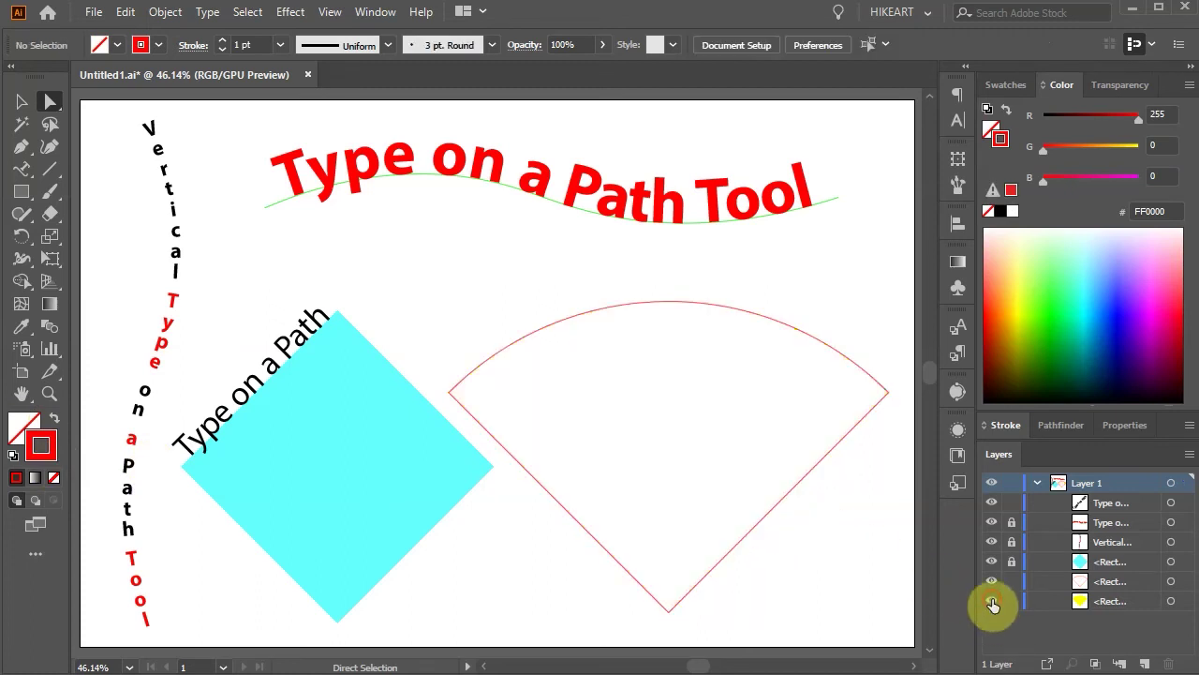
{"action": "left_click", "coordinate": [991, 600]}
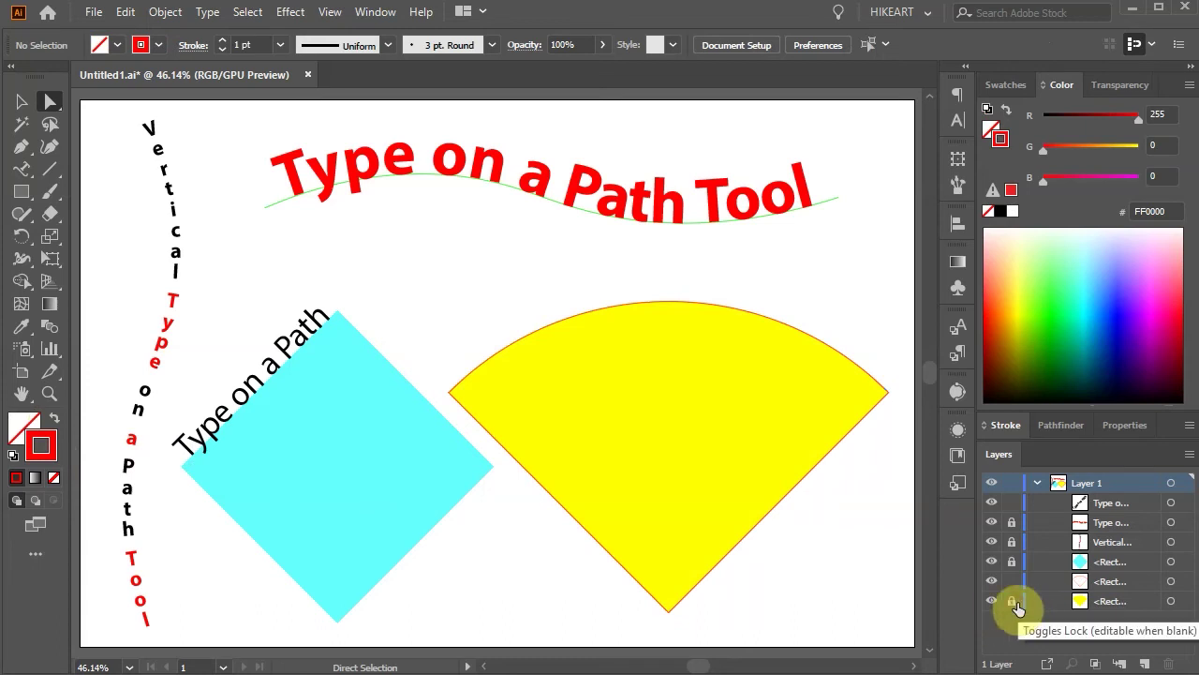
{"action": "left_click", "coordinate": [1012, 600]}
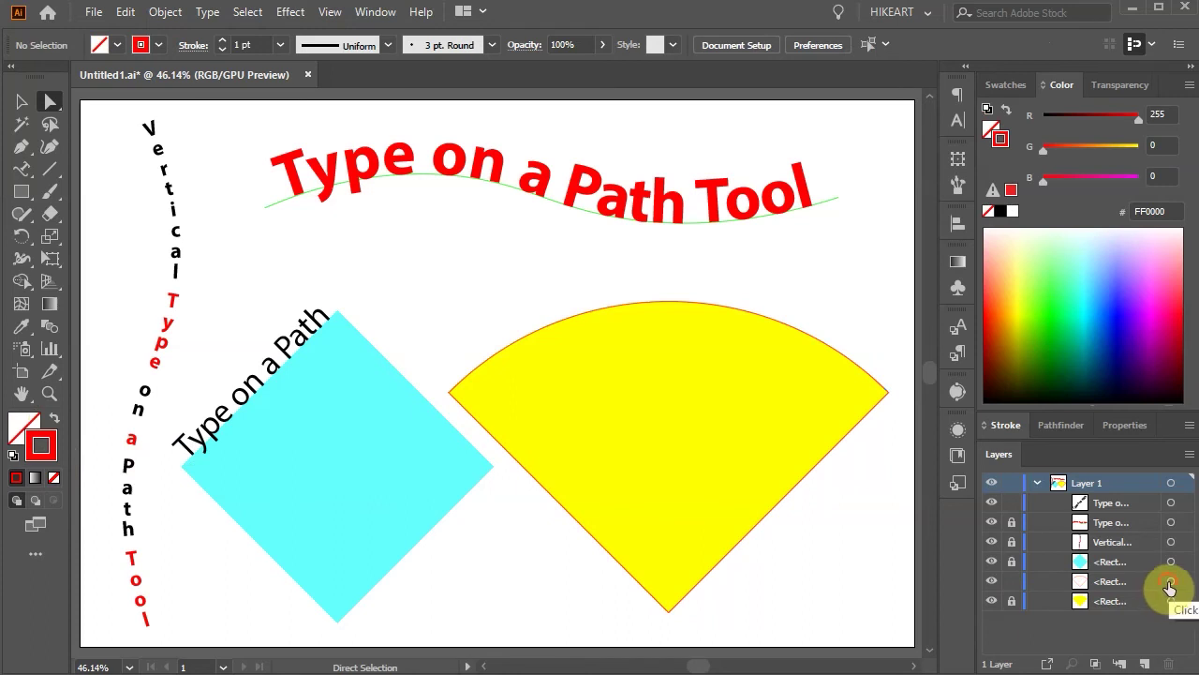
{"action": "left_click", "coordinate": [1171, 581]}
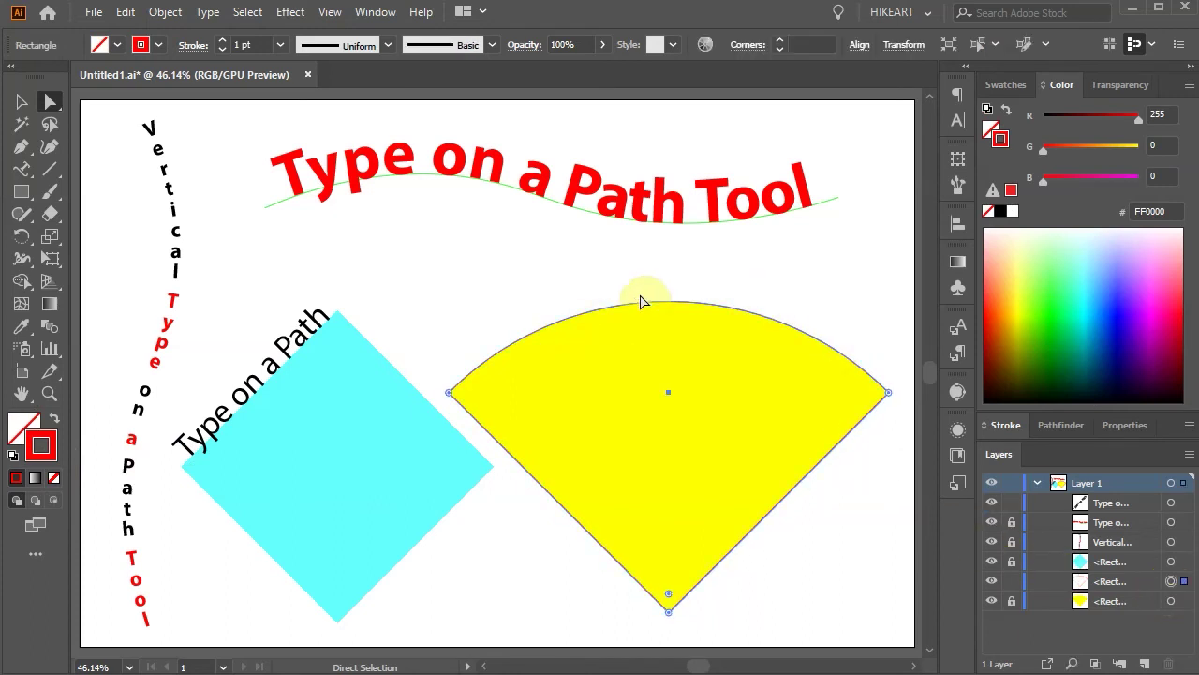
Type 'Type on a Path Too' along the wedge outline using the Type on a Path tool
{"action": "left_click", "coordinate": [23, 170]}
{"action": "left_click_drag", "start_coordinate": [23, 171], "coordinate": [129, 221]}
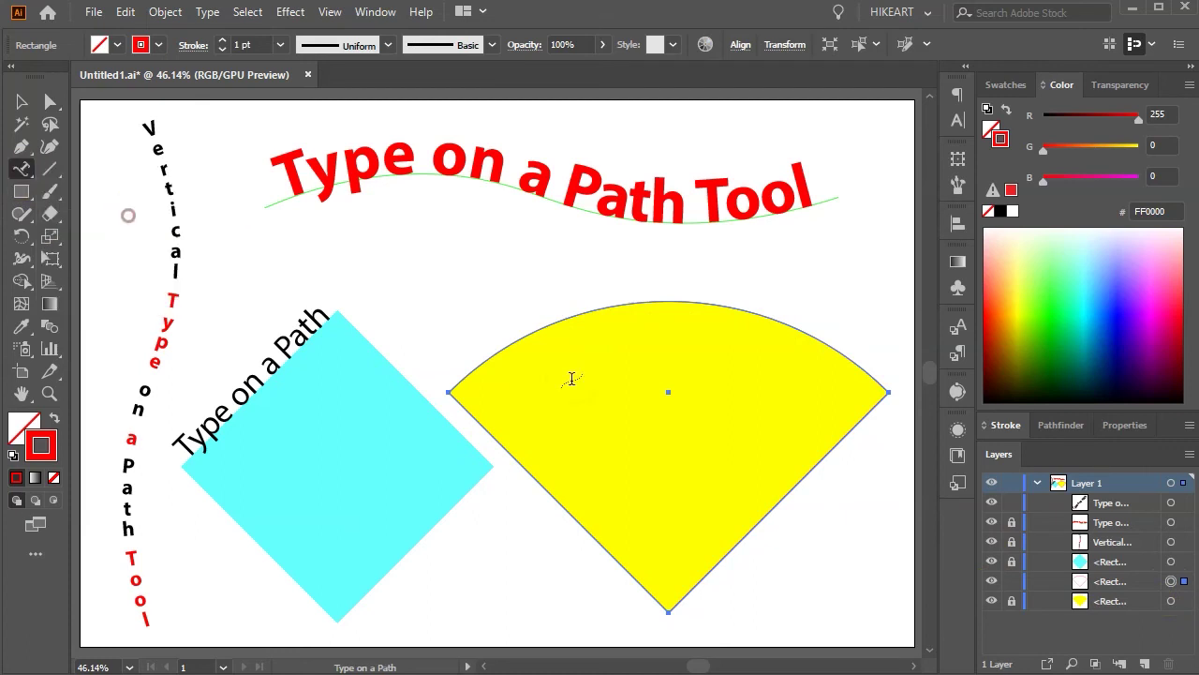
{"action": "left_click", "coordinate": [549, 321]}
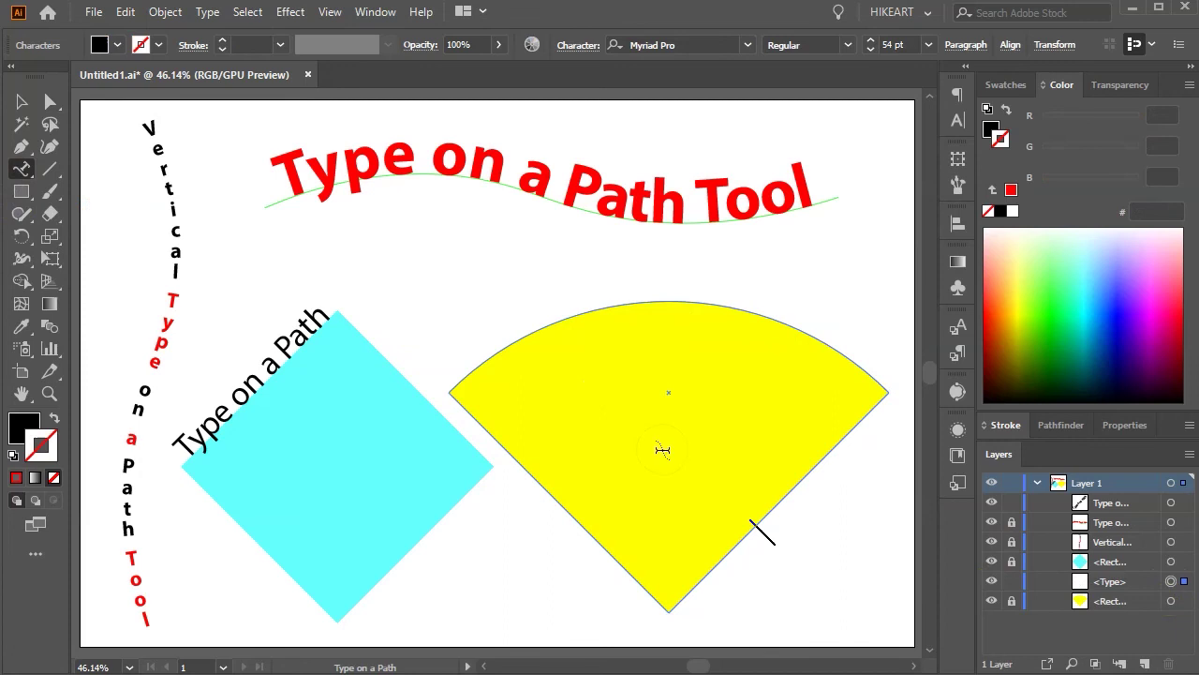
{"action": "type", "text": "Type on a Path Tool"}
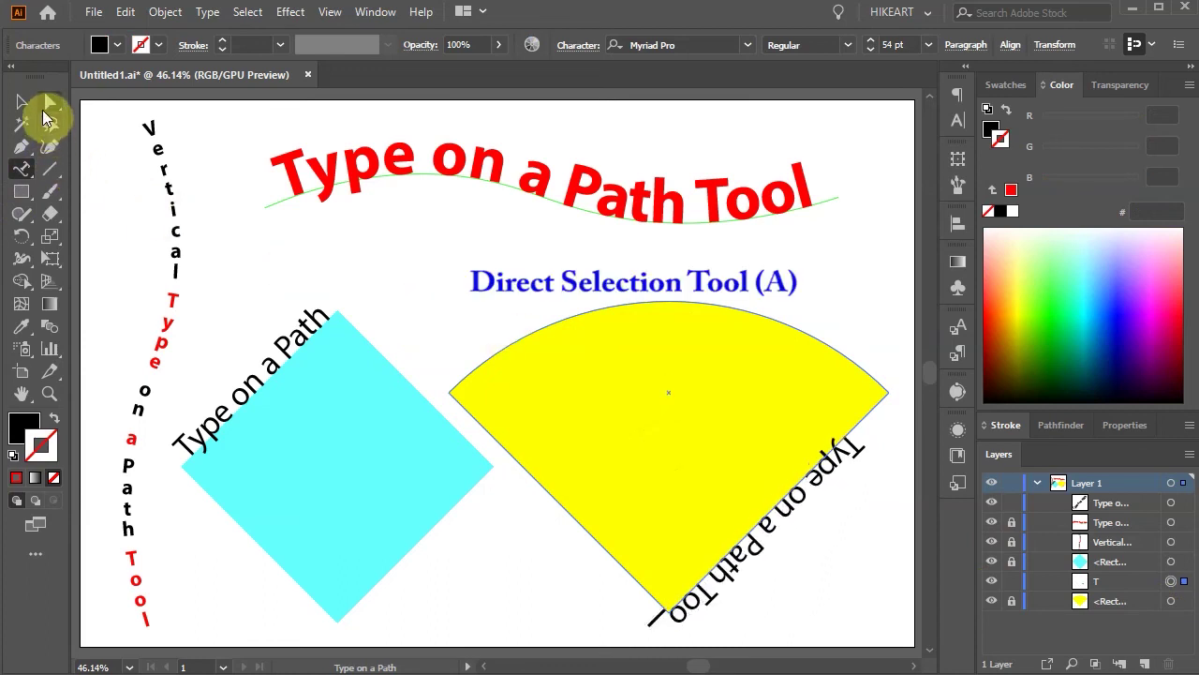
Slide the path text's start bracket so 'Type on a Path Tool' sits on the wedge's top arc
{"action": "left_click", "coordinate": [51, 101]}
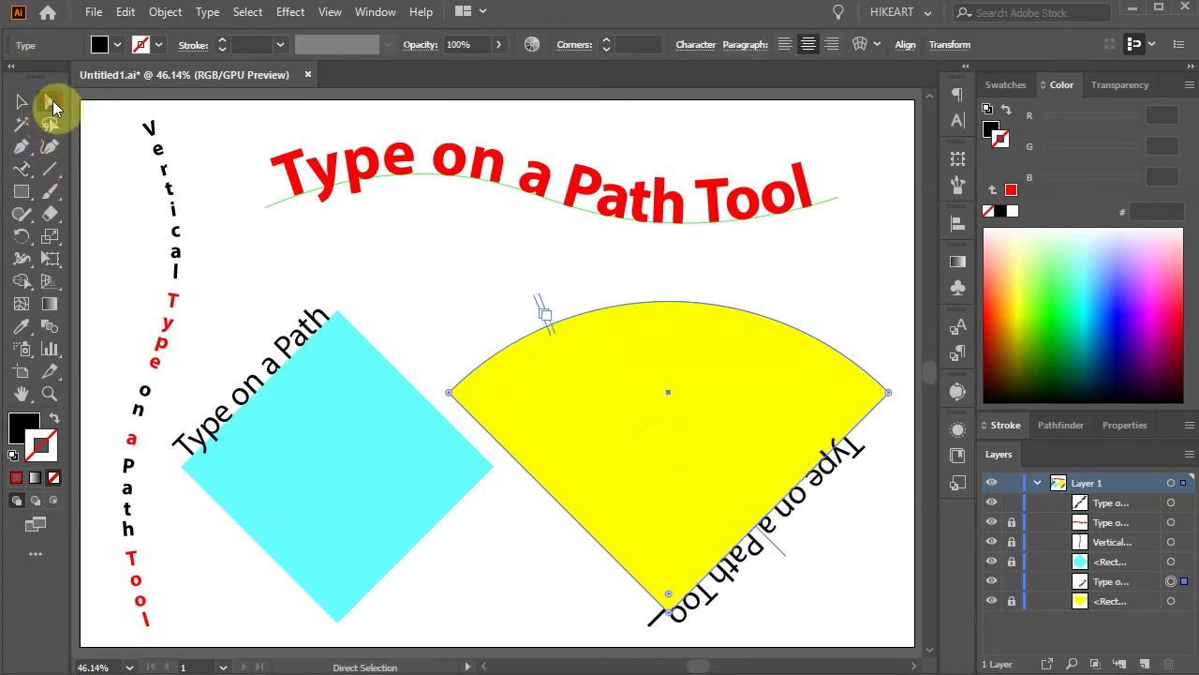
{"action": "left_click", "coordinate": [543, 312]}
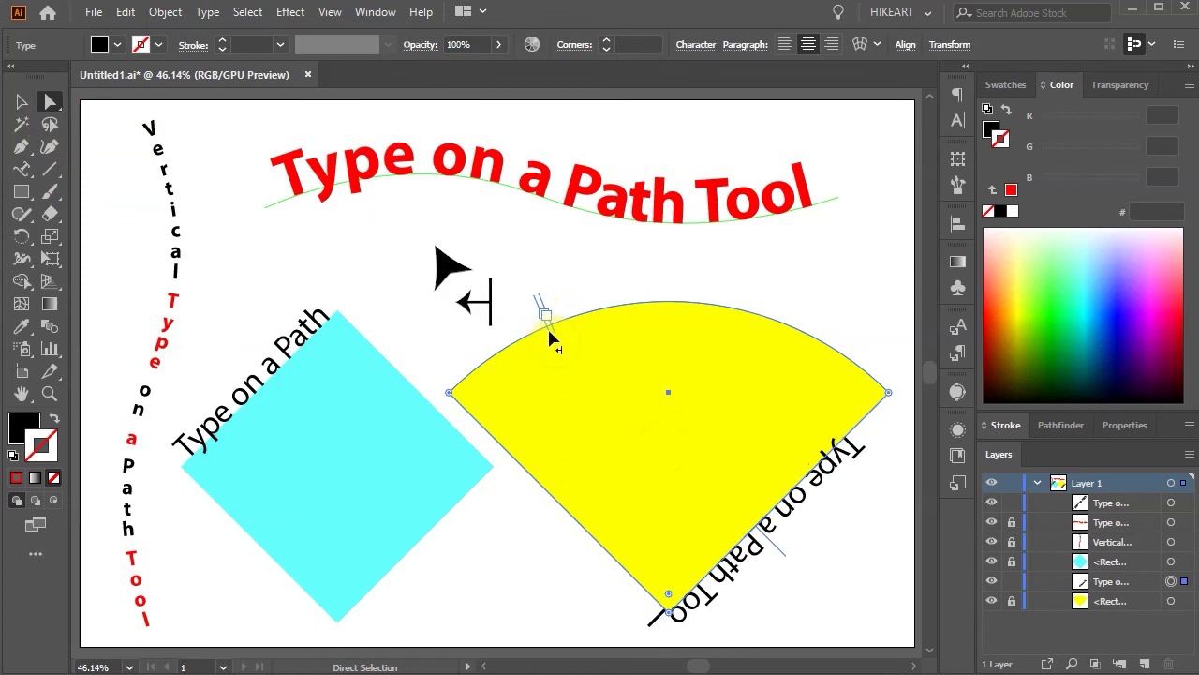
{"action": "left_click_drag", "start_coordinate": [548, 326], "coordinate": [894, 391]}
{"action": "left_click", "coordinate": [551, 324]}
{"action": "left_click_drag", "start_coordinate": [551, 321], "coordinate": [469, 345]}
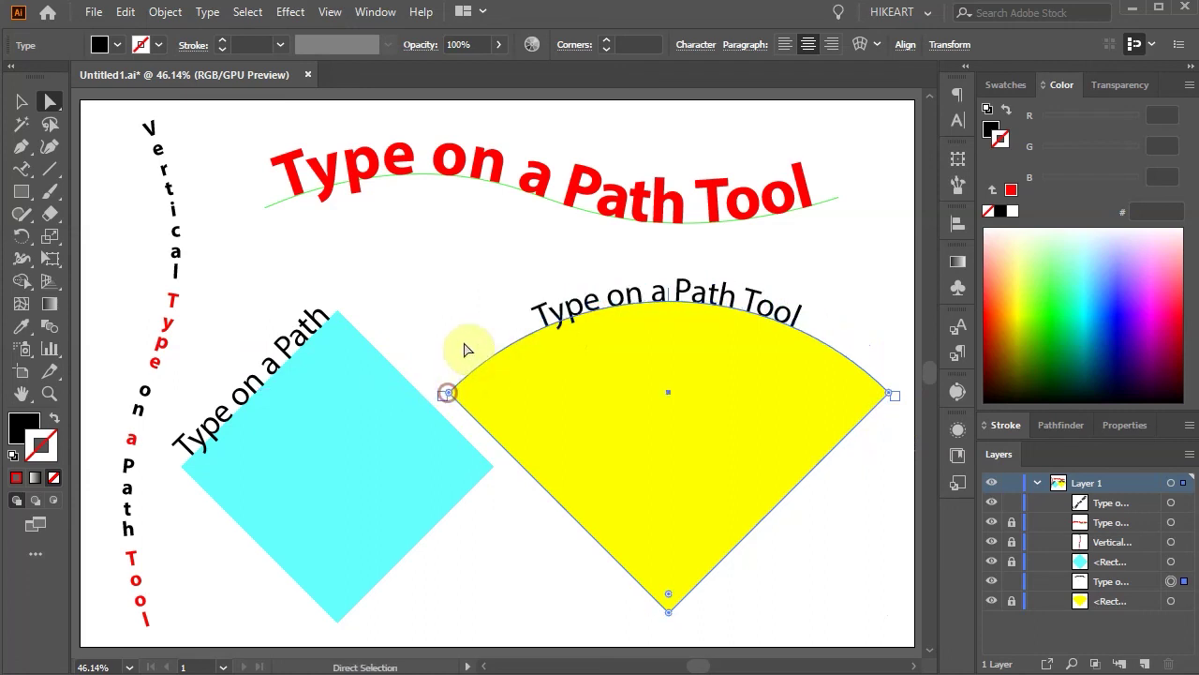
{"action": "left_click", "coordinate": [21, 168]}
{"action": "left_click", "coordinate": [537, 322]}
Select all the arc text and raise its font size to 91 pt
{"action": "left_click_drag", "start_coordinate": [537, 321], "coordinate": [803, 313]}
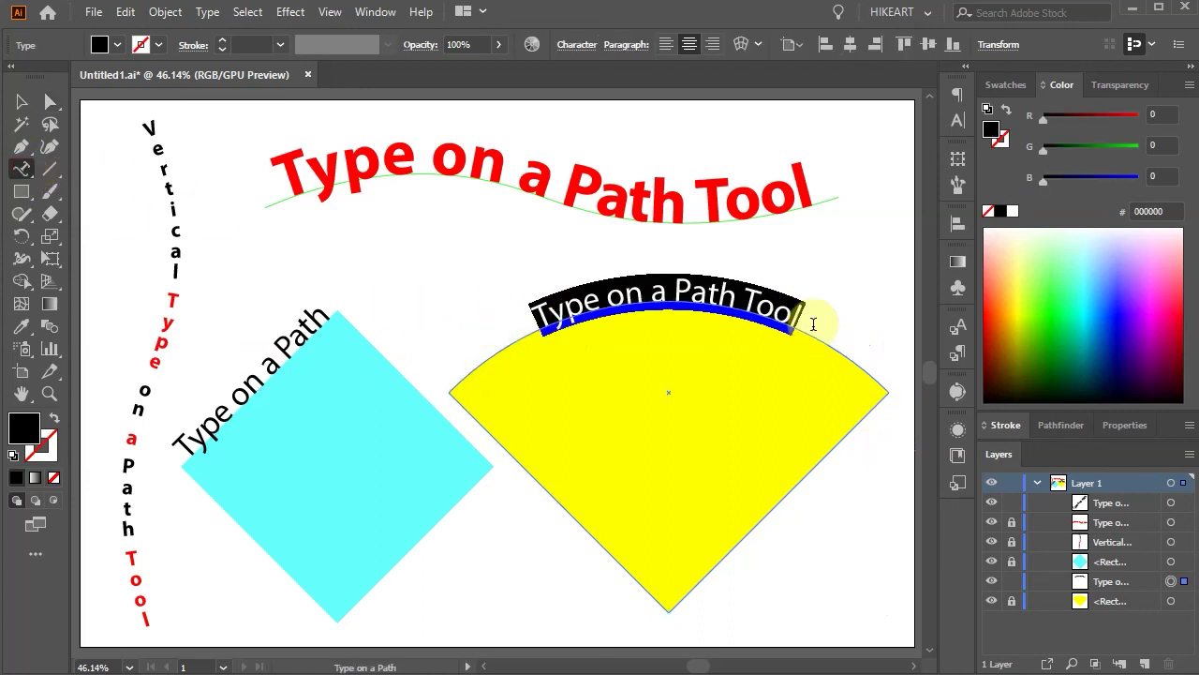
{"action": "left_click", "coordinate": [871, 43]}
{"action": "key", "text": "Return"}
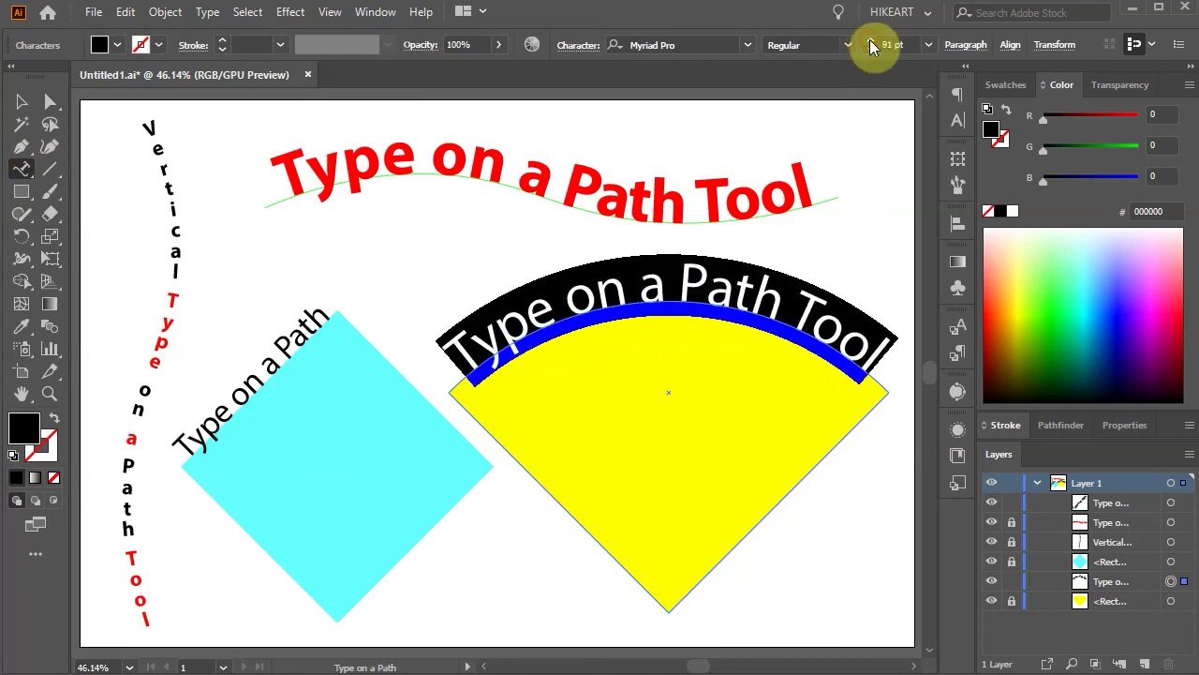
{"action": "key", "text": "Escape"}
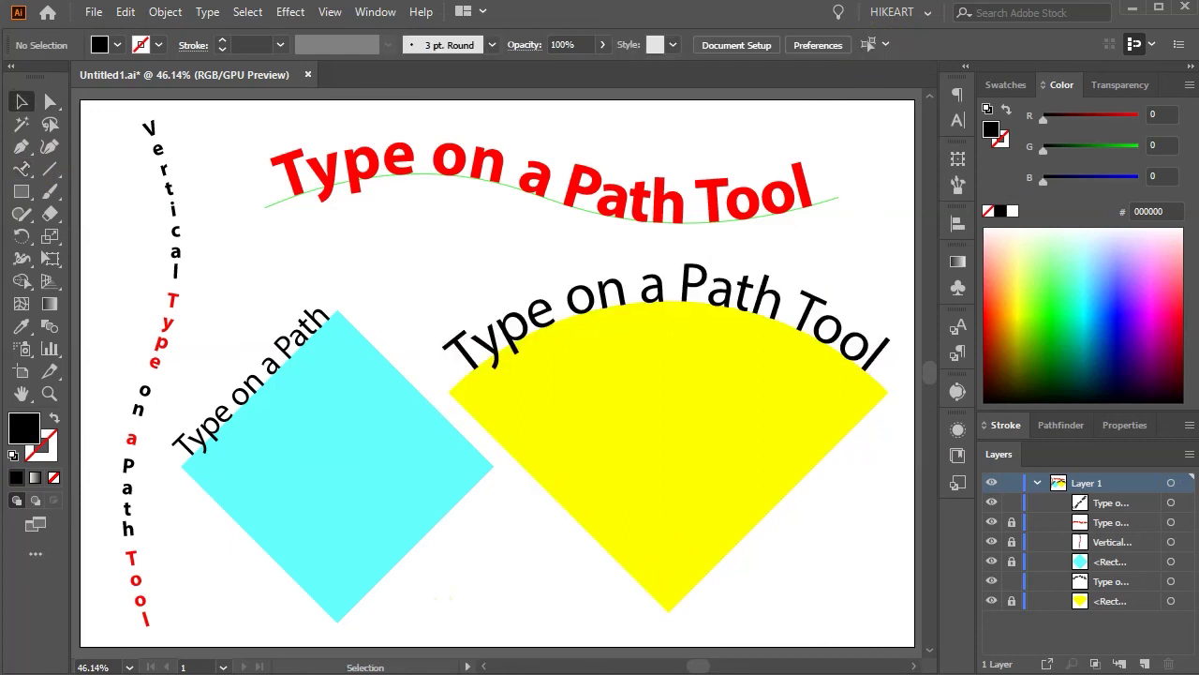